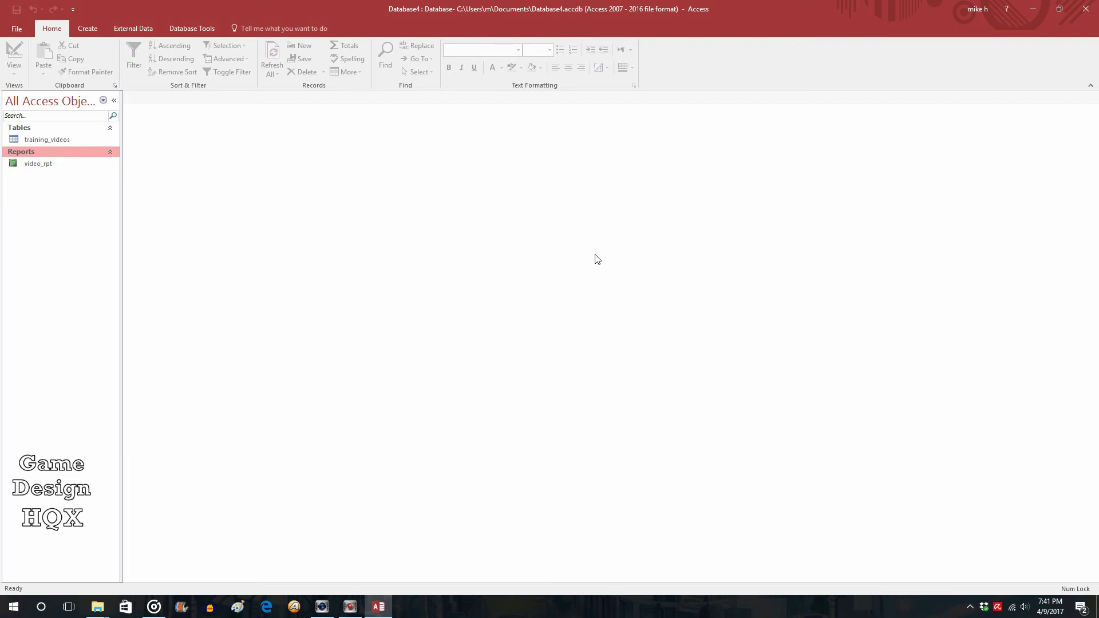
Open training_videos in Design View and add a Number field named video_views
double_click(53, 140)
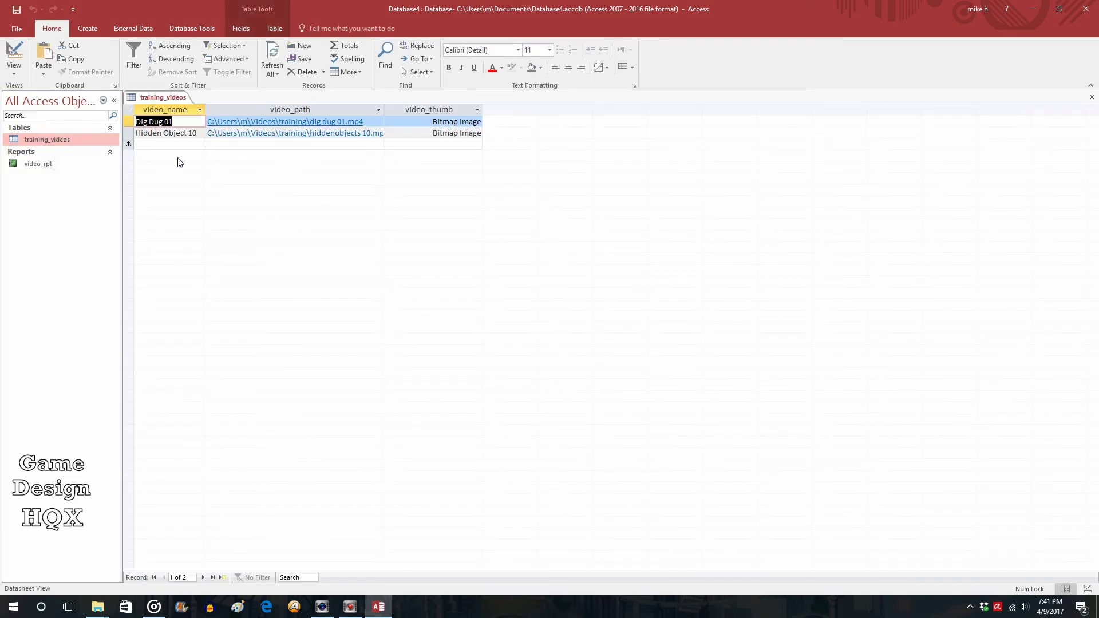
click(14, 70)
click(32, 117)
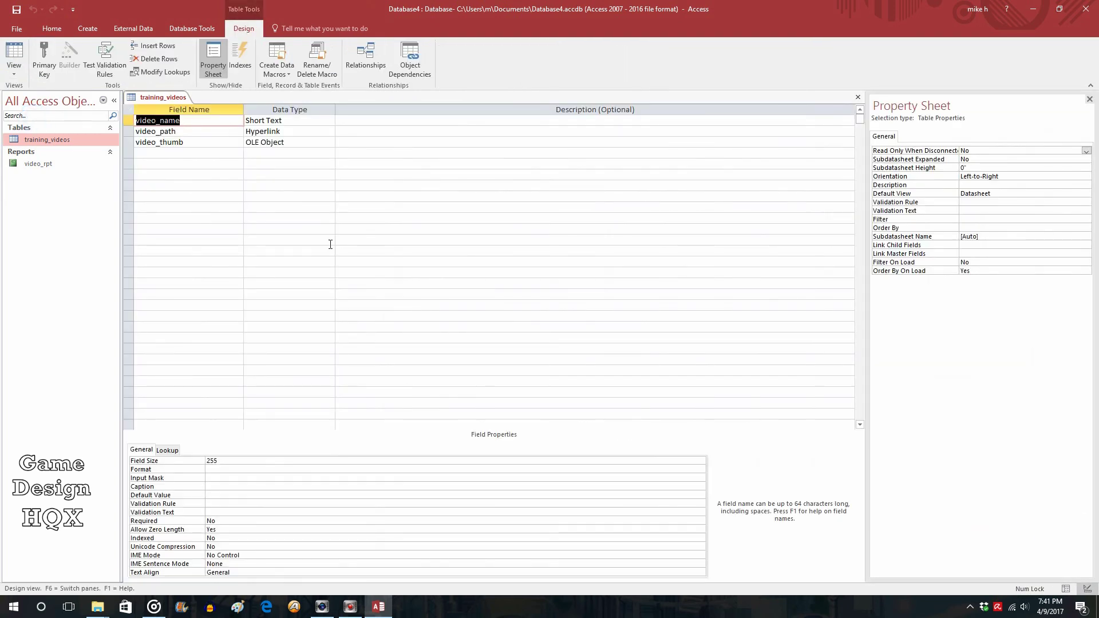
click(193, 152)
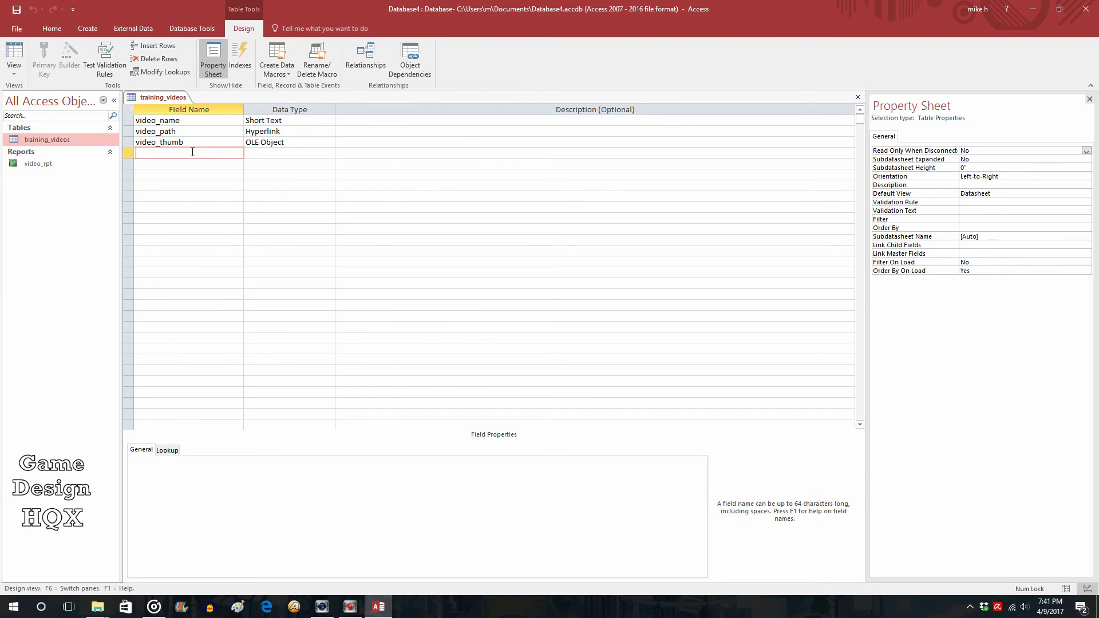
text(video_views)
click(308, 153)
click(329, 152)
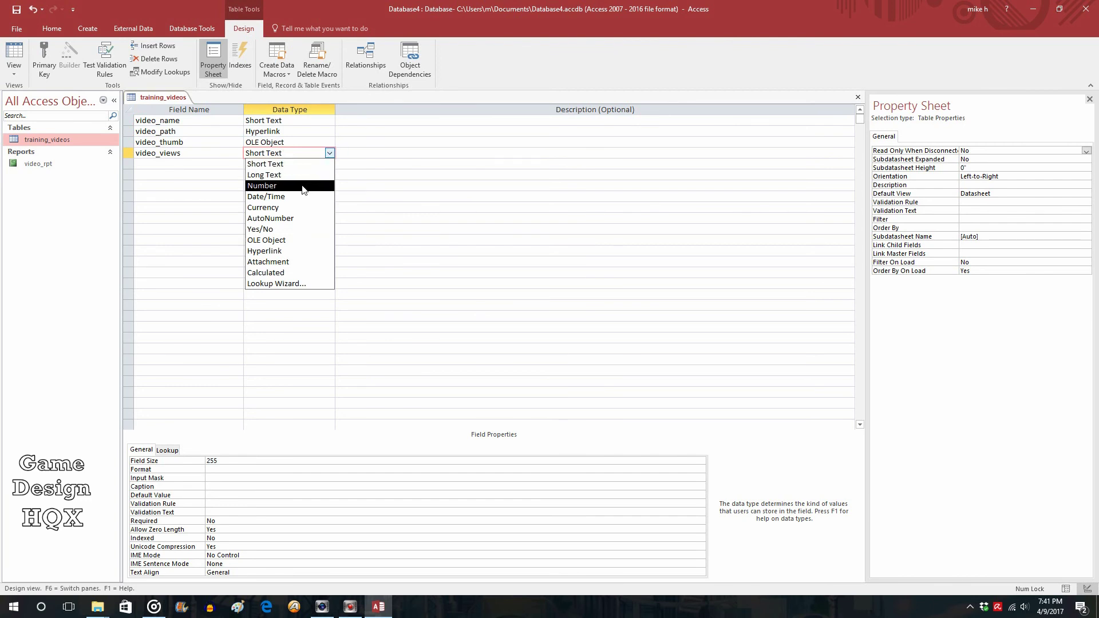
click(302, 185)
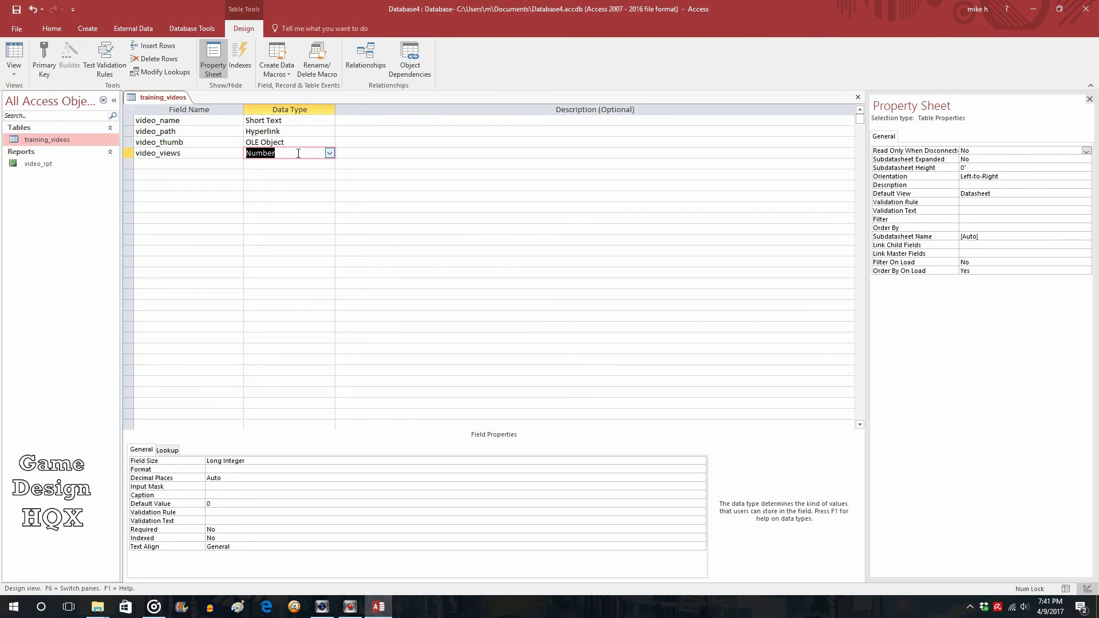
Highlight parts of the video_views and video_name field names, then move to the empty row
click(196, 153)
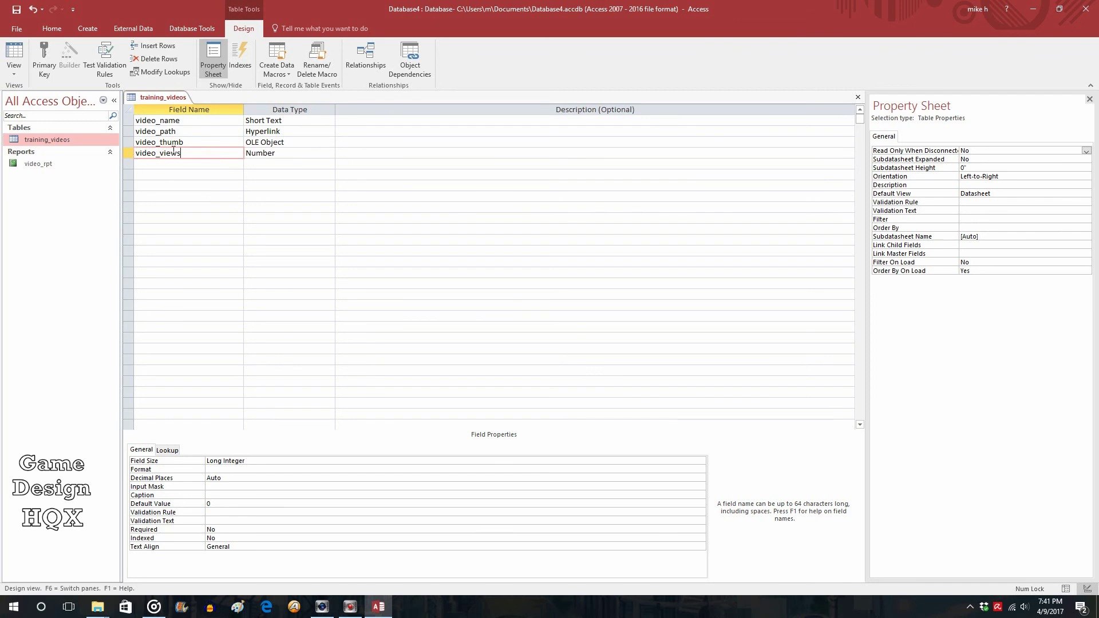
drag(177, 153, 162, 157)
click(197, 158)
drag(186, 158, 157, 158)
click(199, 152)
drag(180, 121, 162, 119)
click(190, 164)
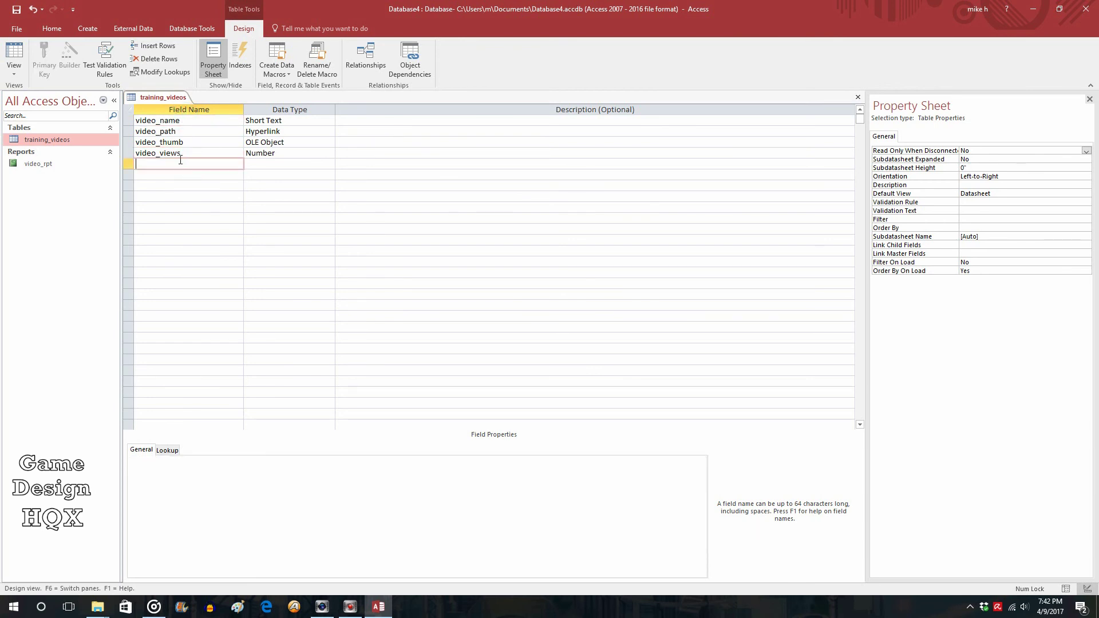
Save the table design, show its records and widen the video_views column
click(17, 53)
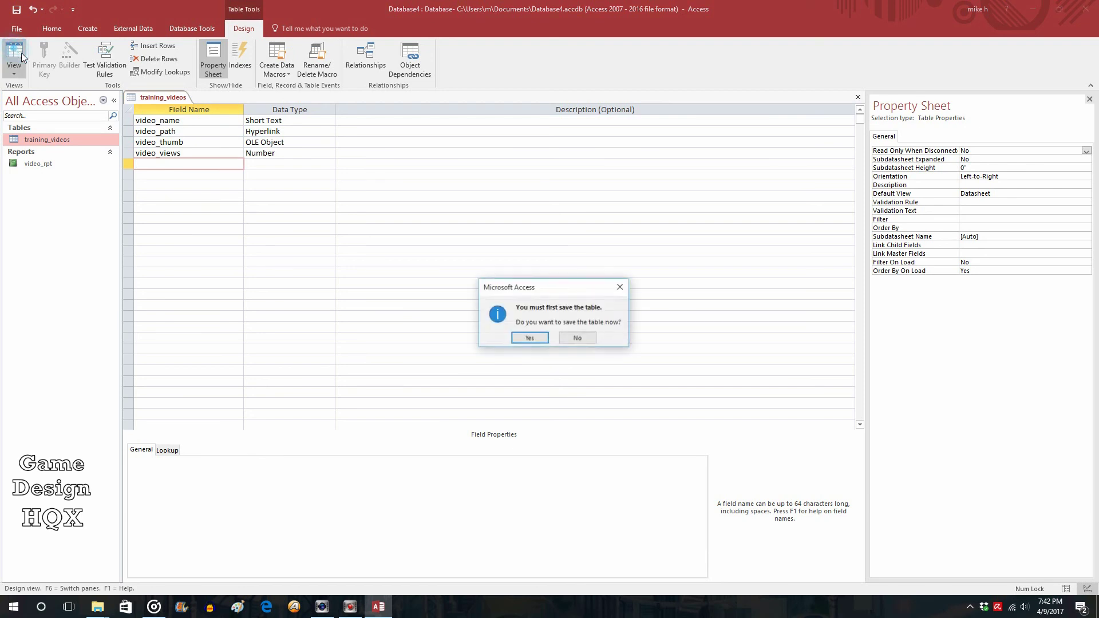
click(529, 338)
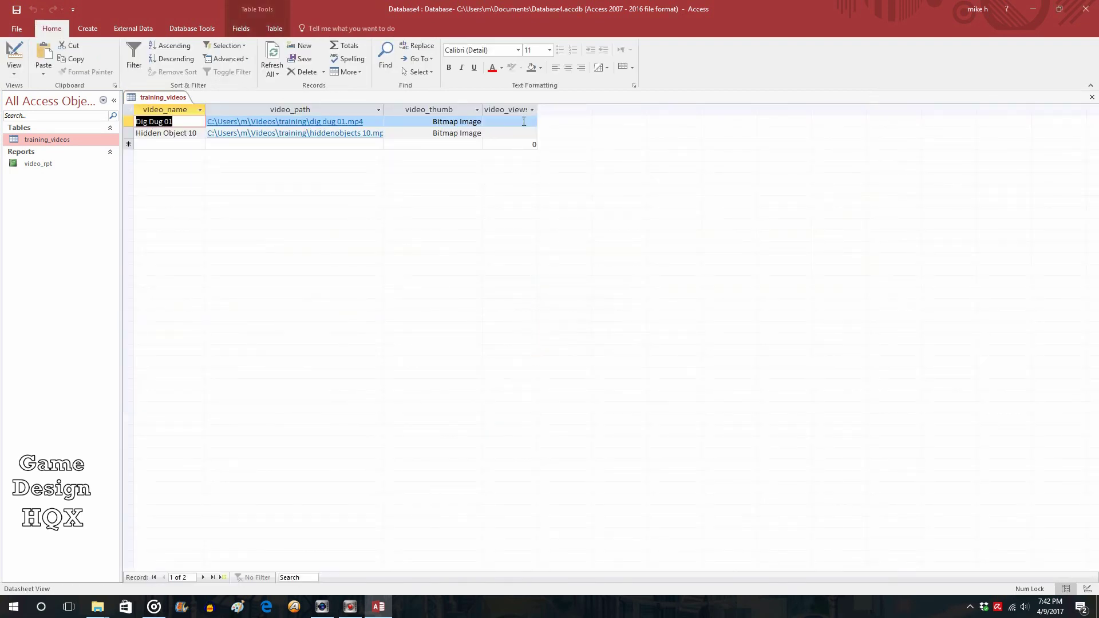
drag(537, 113, 557, 110)
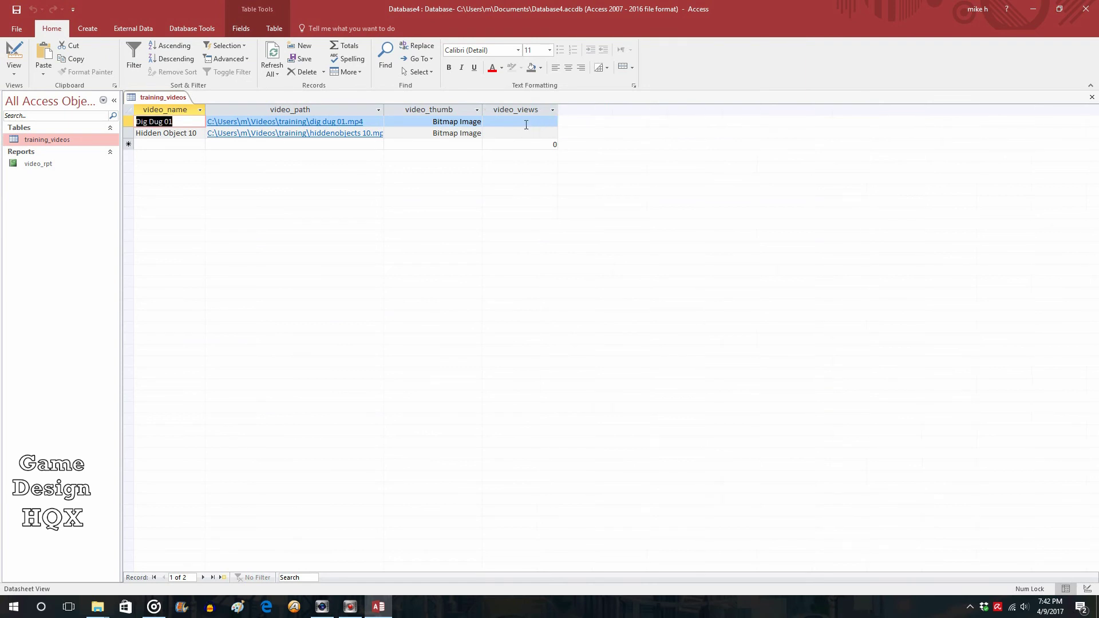
Enter 0 views for both videos, then close the table saving the layout
click(527, 121)
text(0)
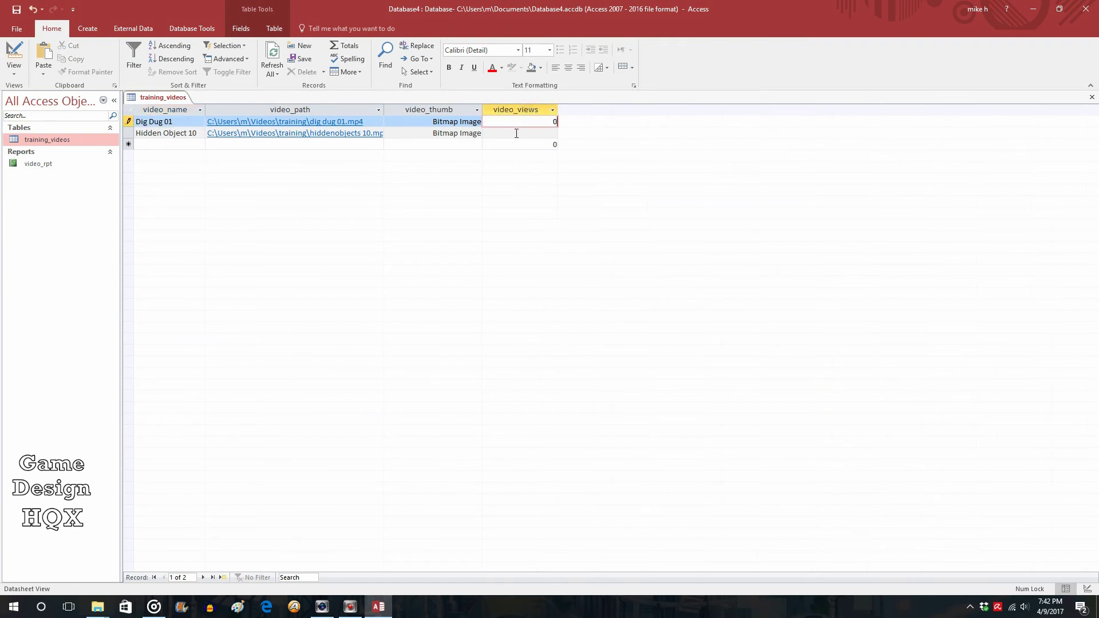
click(517, 133)
text(0)
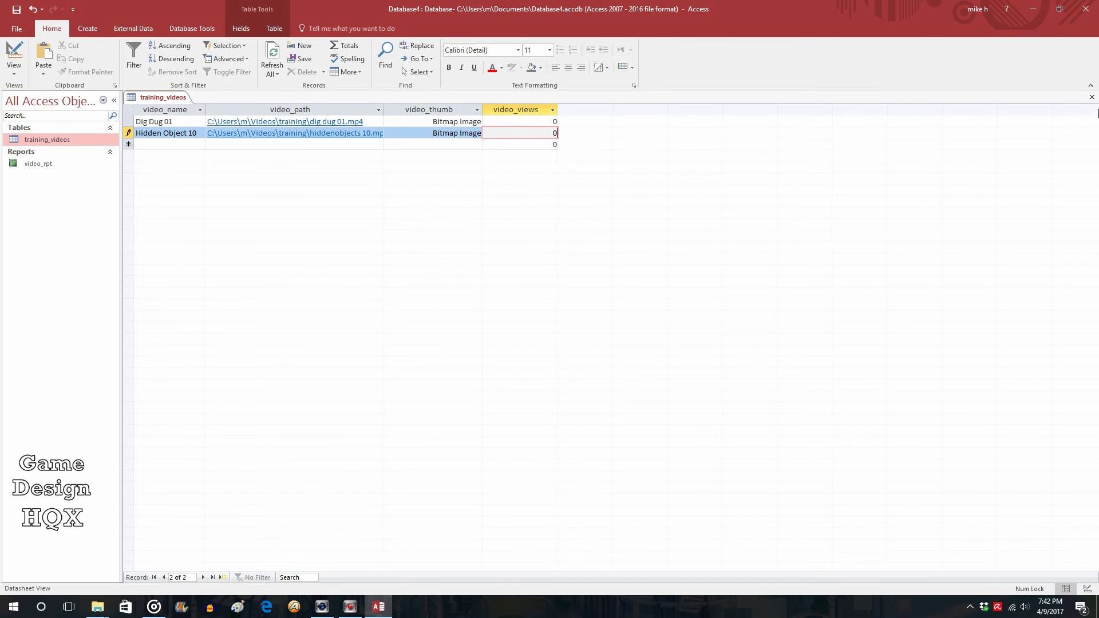
click(1091, 97)
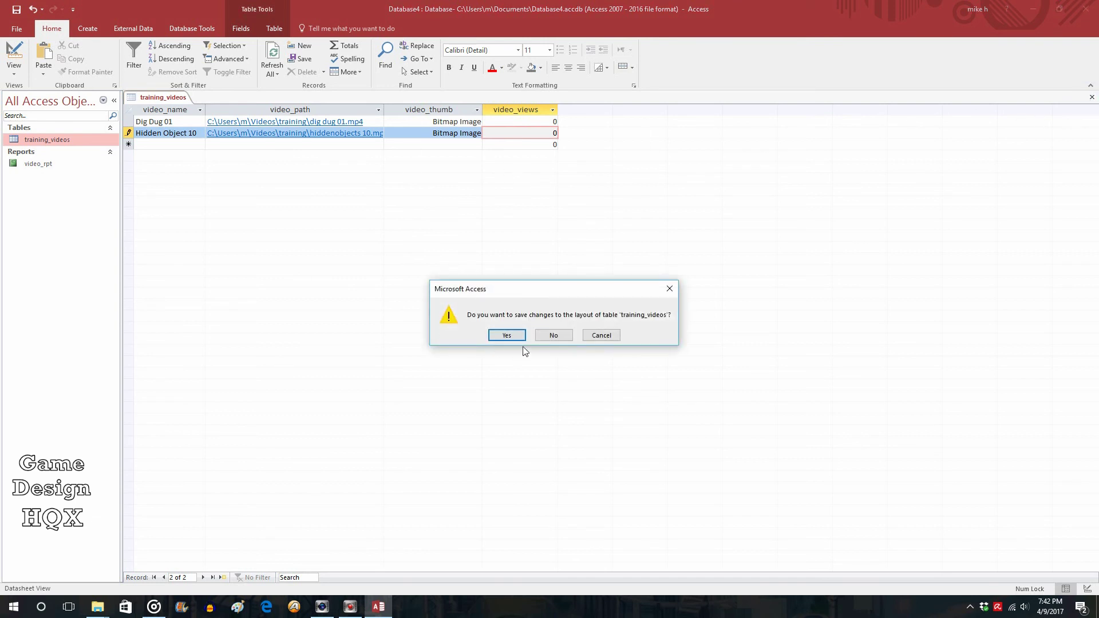
click(499, 337)
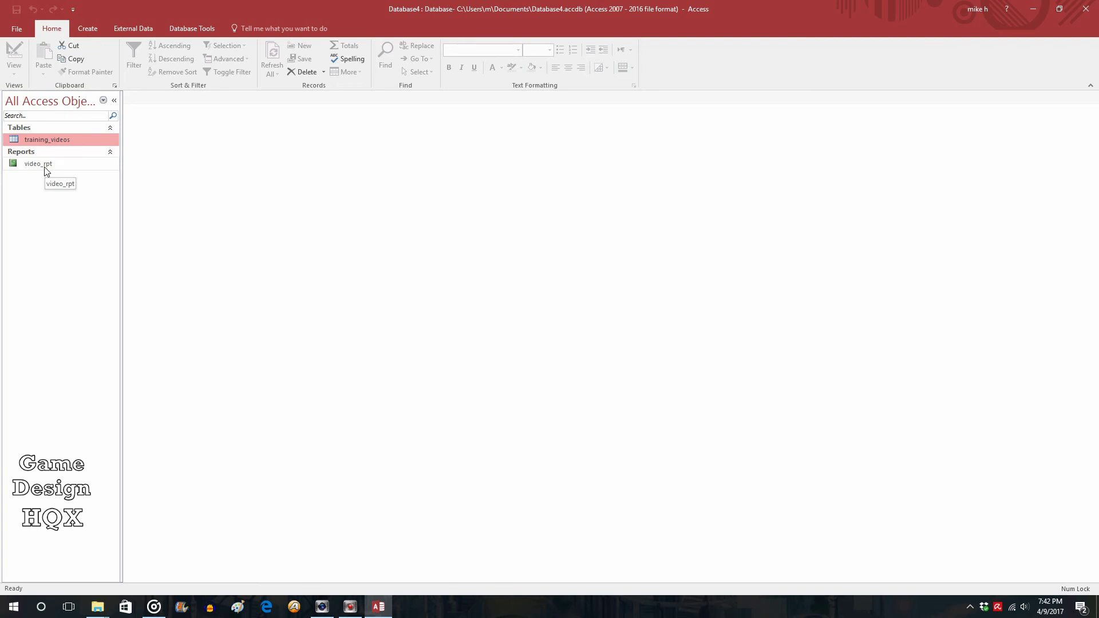
Create a blank form from the Create tab and switch Form1 to Design View
click(90, 28)
click(246, 64)
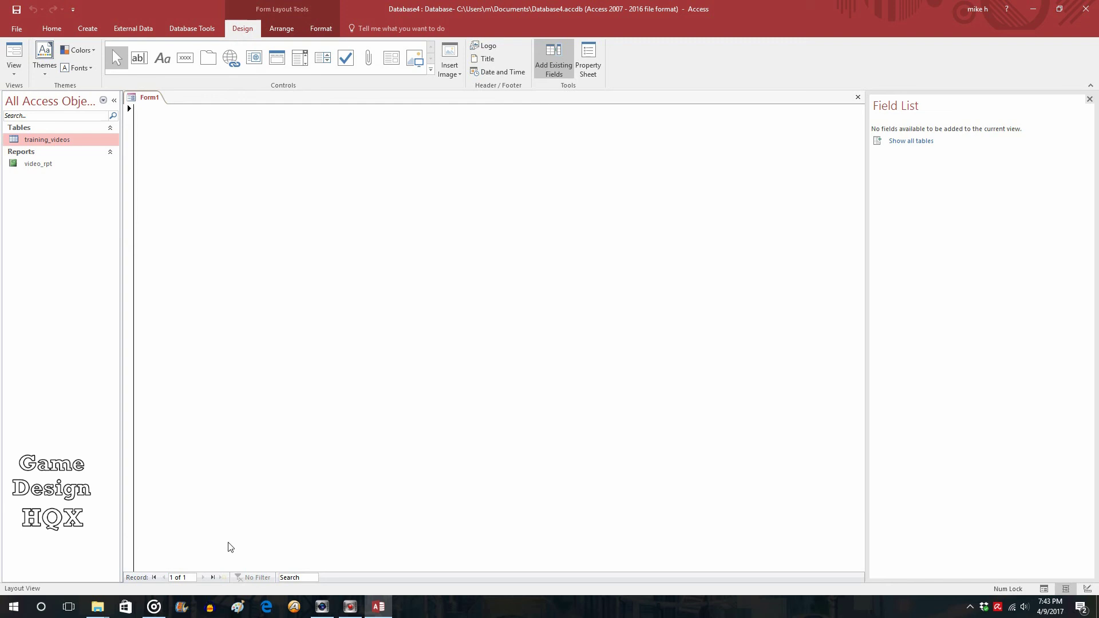
click(14, 69)
click(30, 141)
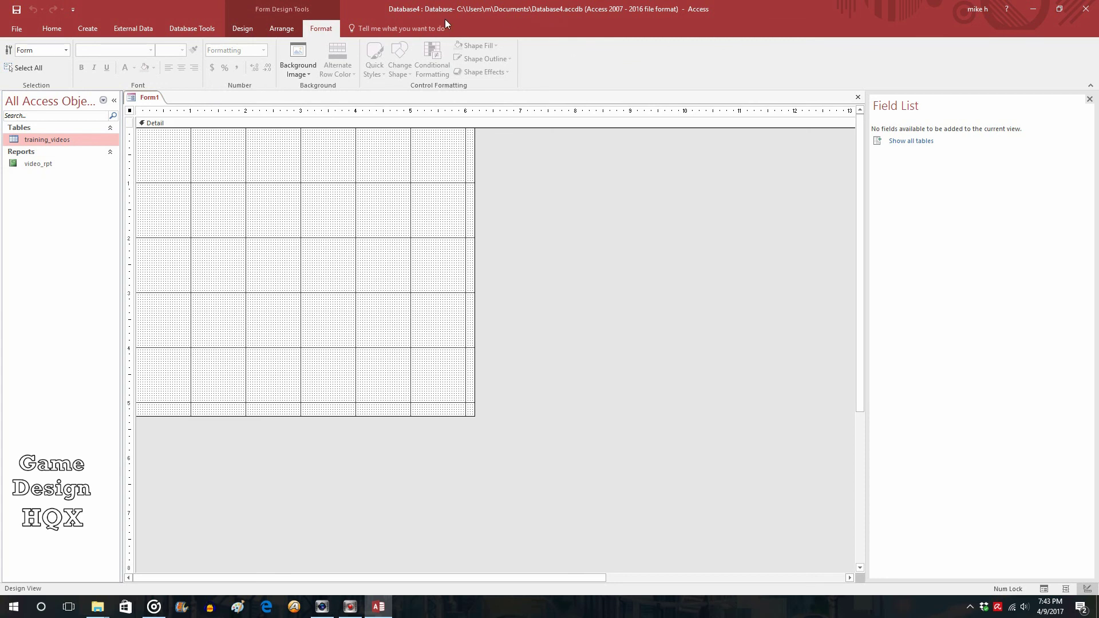
Set Form1's Record Source to training_videos on the Property Sheet's Data tab
click(242, 28)
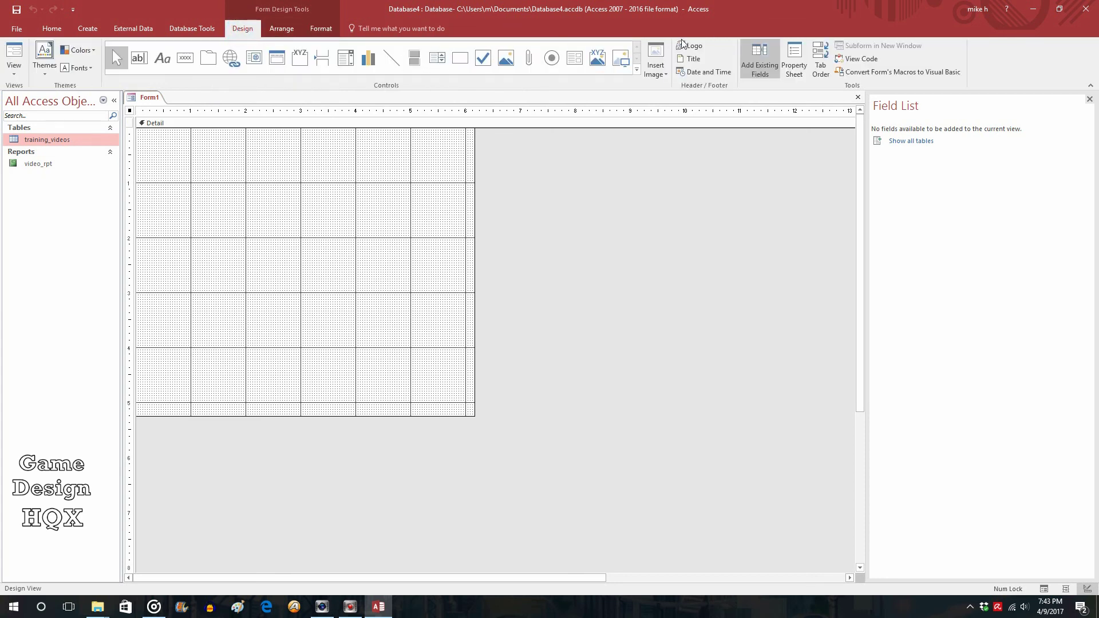
click(794, 60)
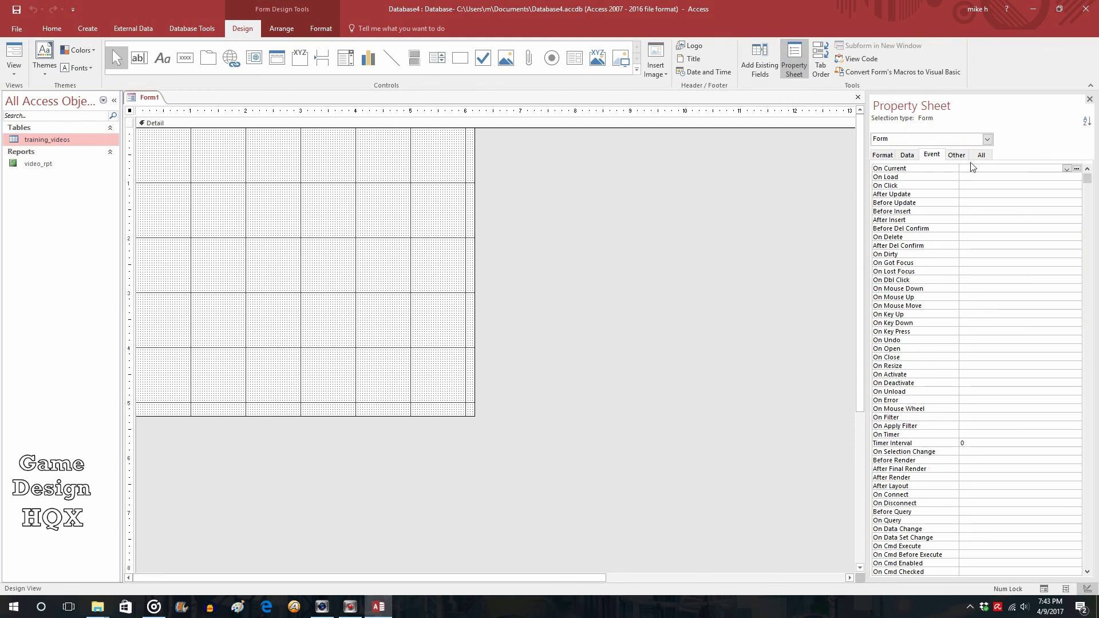
click(908, 155)
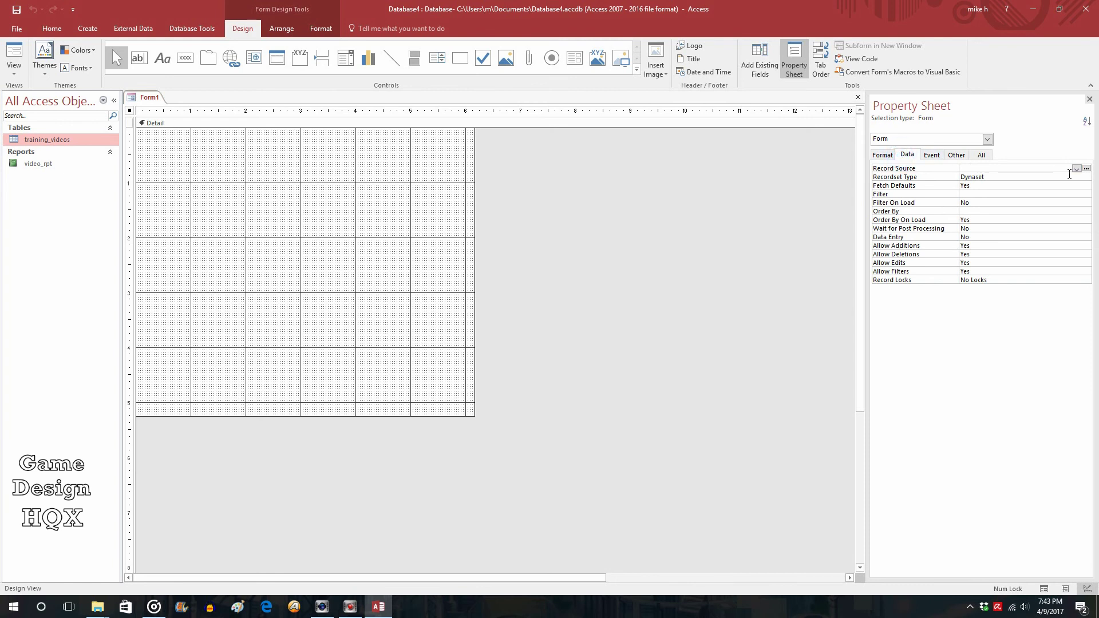
click(1076, 169)
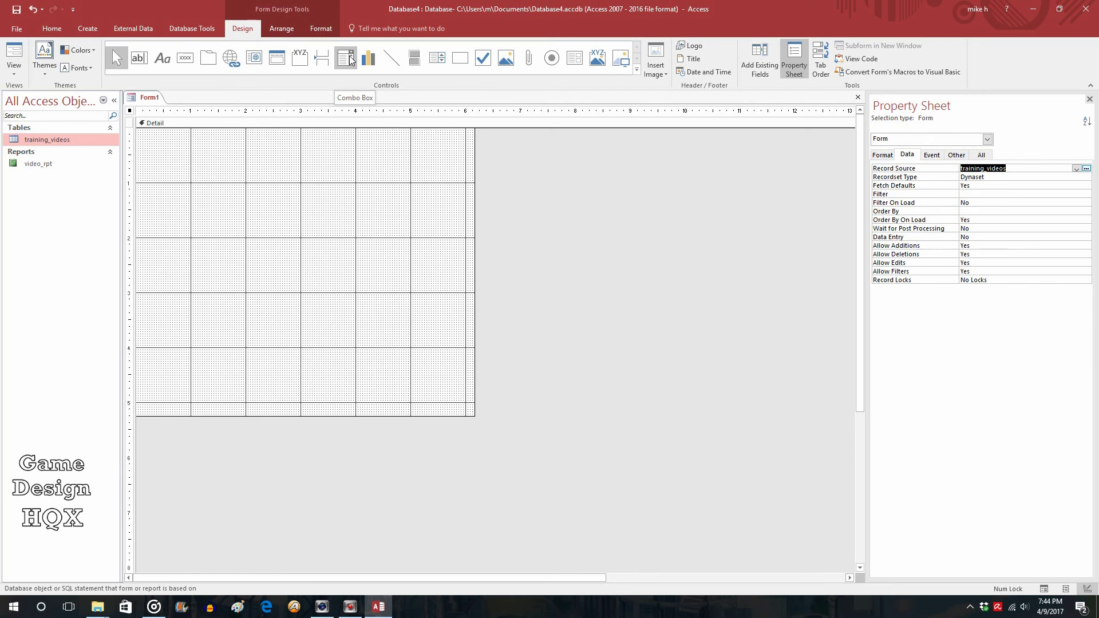
Draw a record-finding combo box listing video_name from training_videos, widen its column, and finish
click(350, 59)
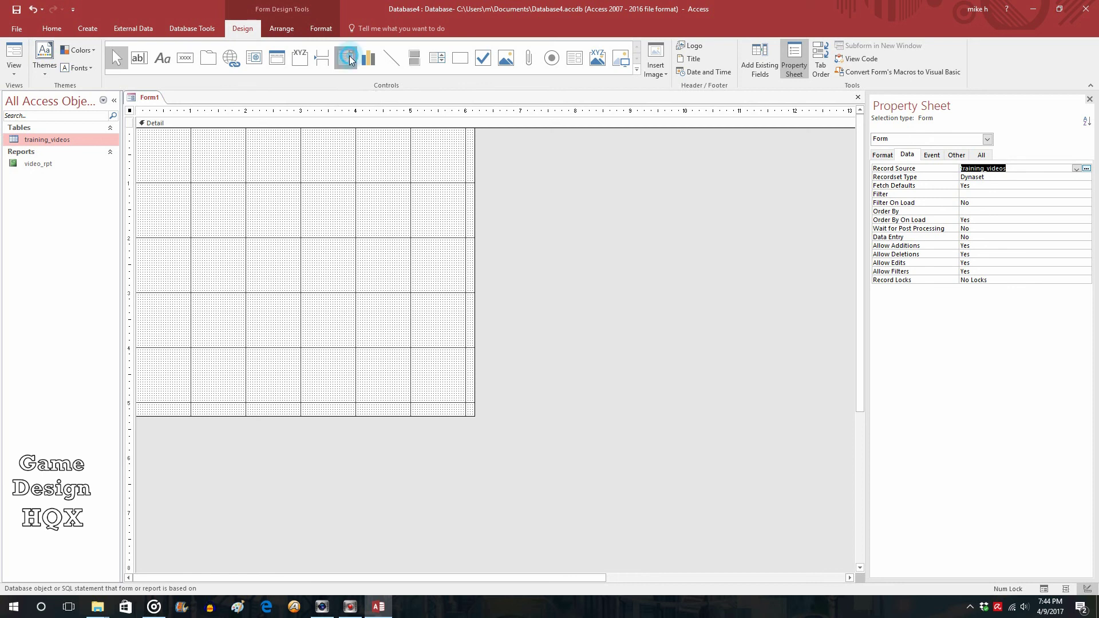
drag(216, 156, 361, 168)
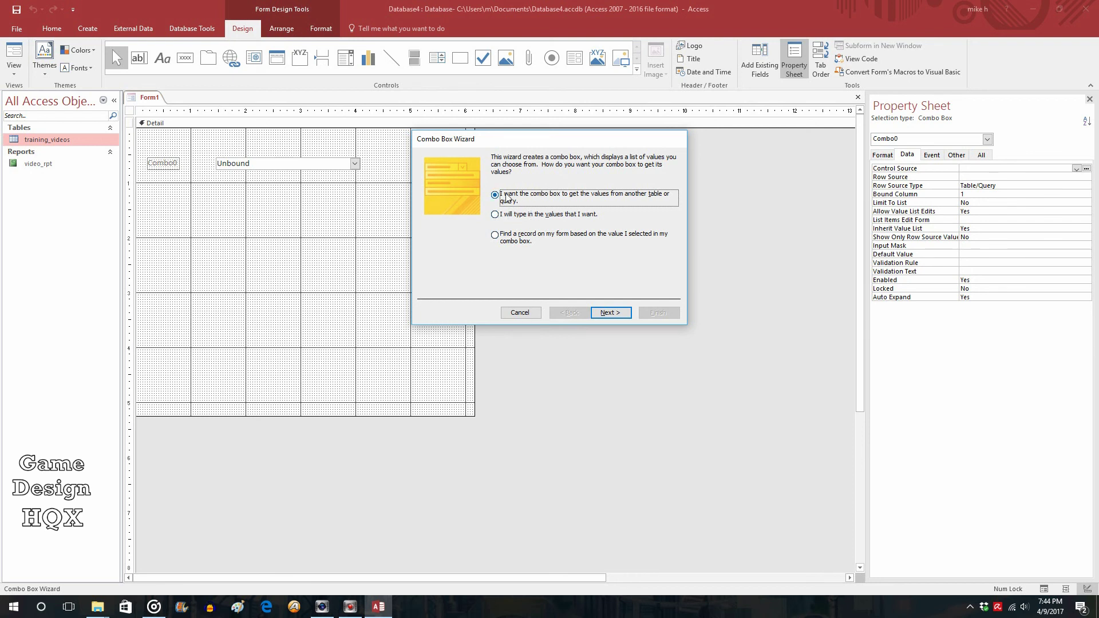
click(496, 238)
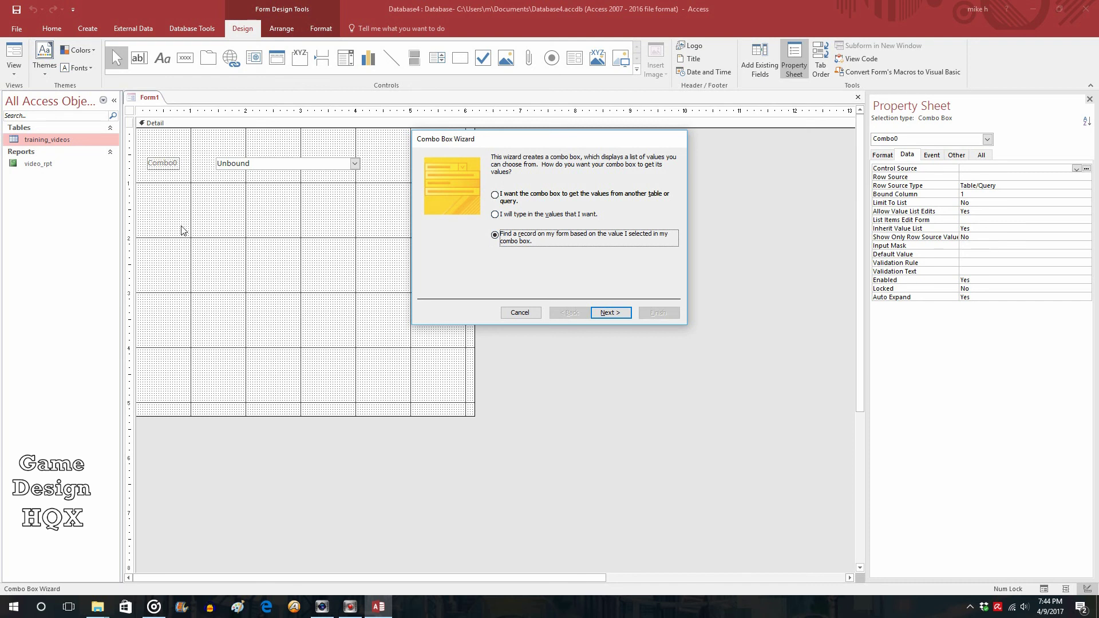
click(620, 313)
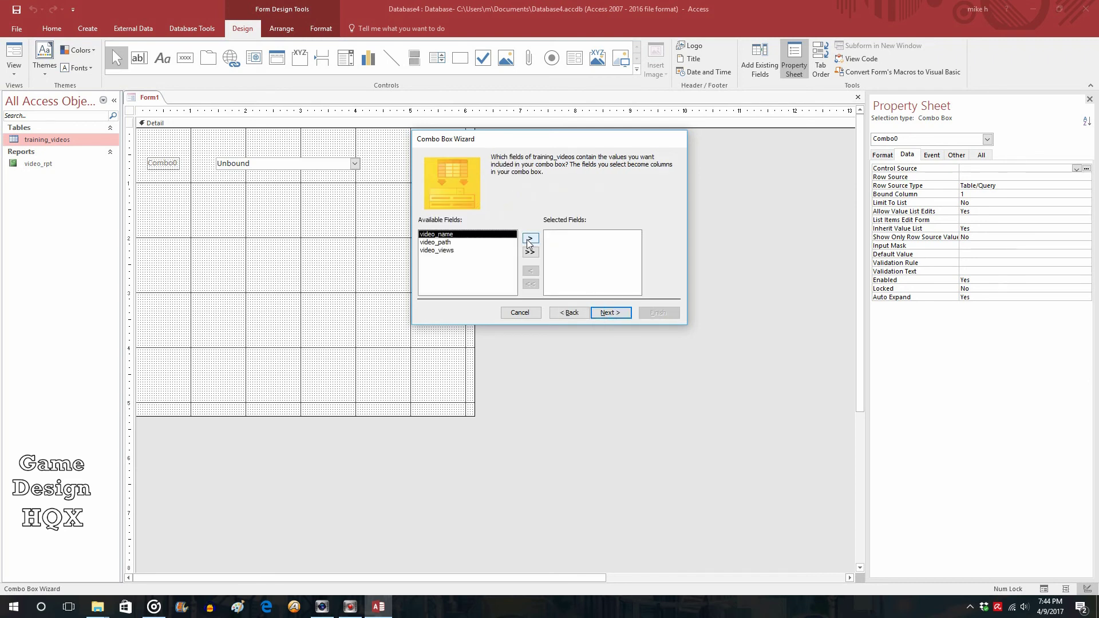
click(527, 238)
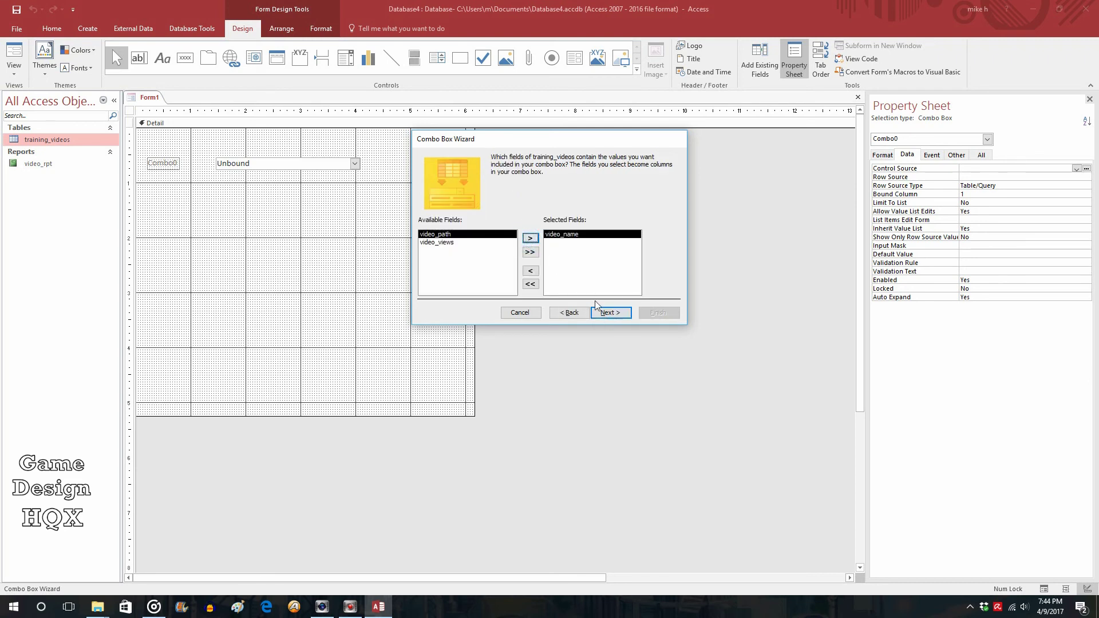
click(611, 313)
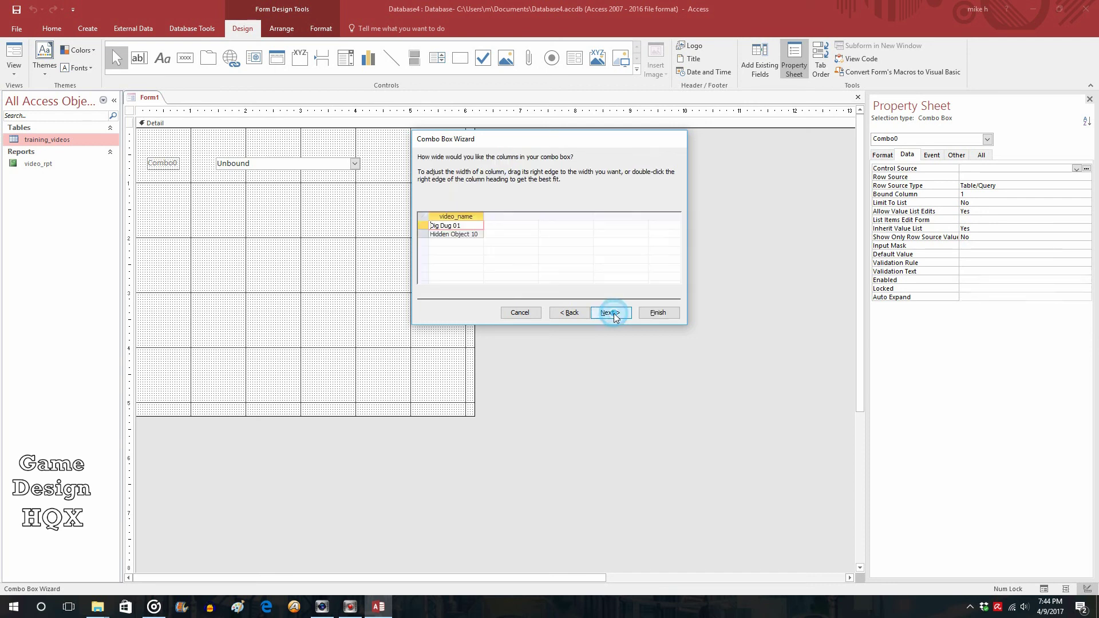
drag(485, 213, 560, 216)
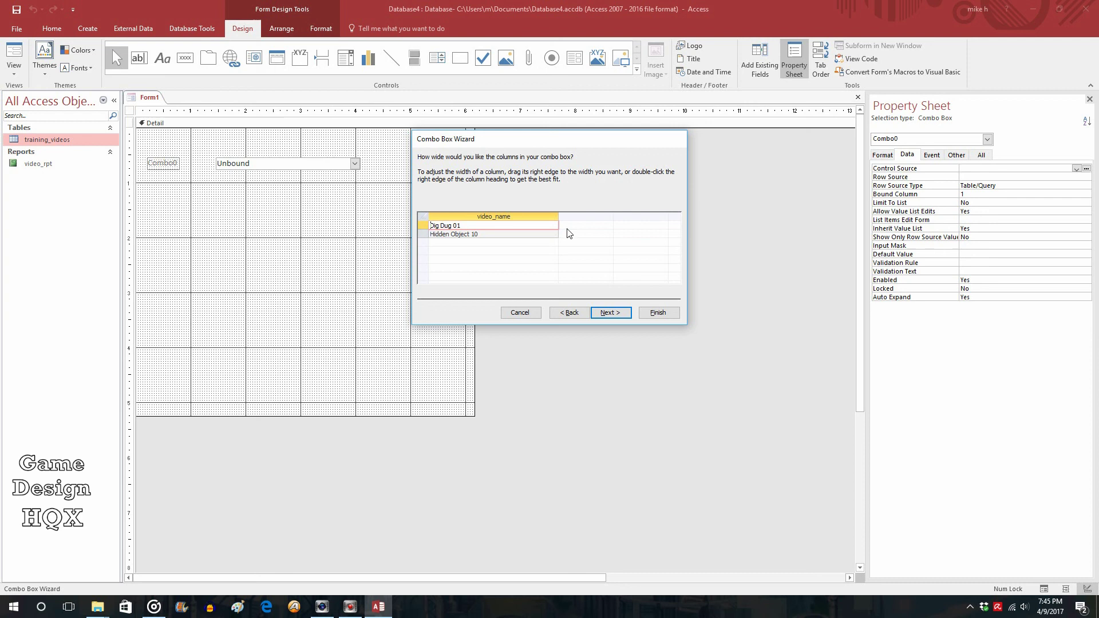
click(610, 315)
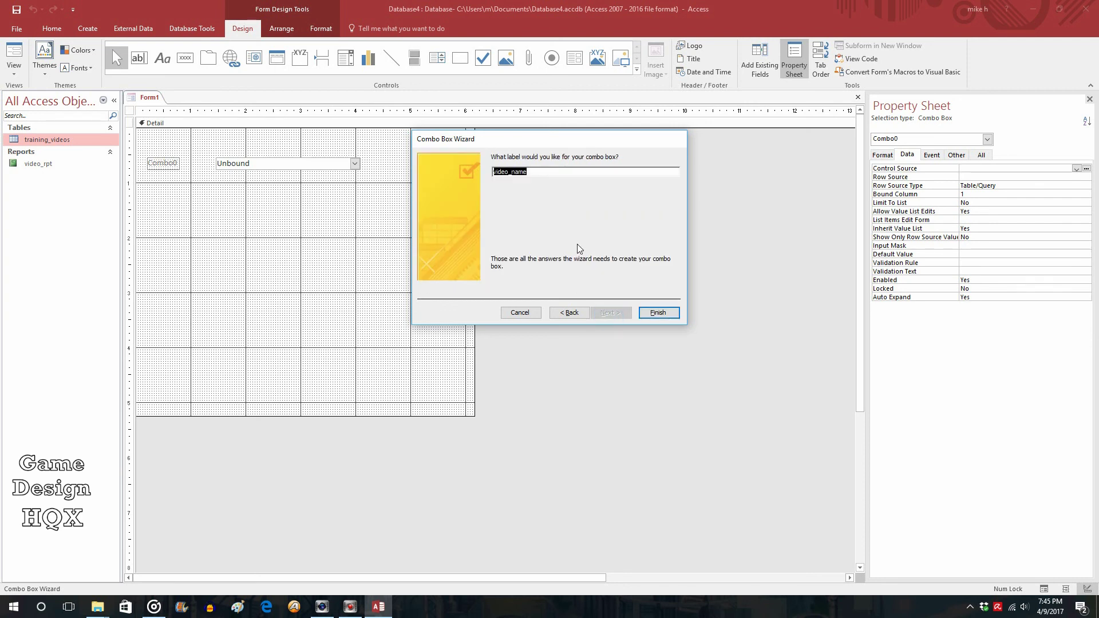
click(658, 314)
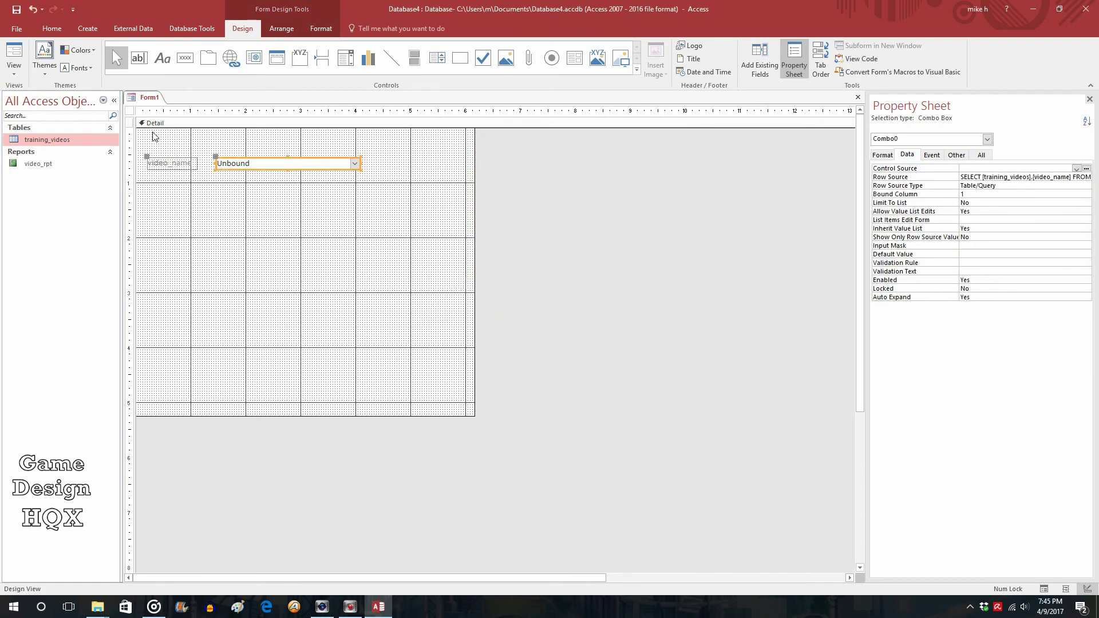
Move the combo box label above it and change its caption to 'Video Name'
drag(148, 160, 257, 143)
click(303, 143)
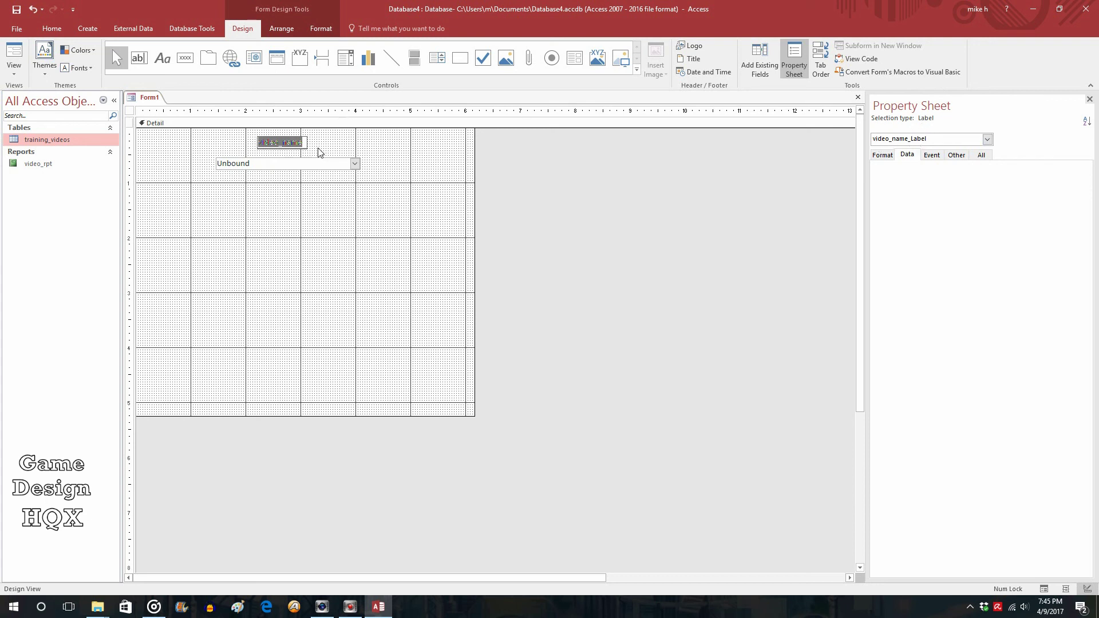
text(V)
click(284, 142)
click(281, 142)
click(280, 142)
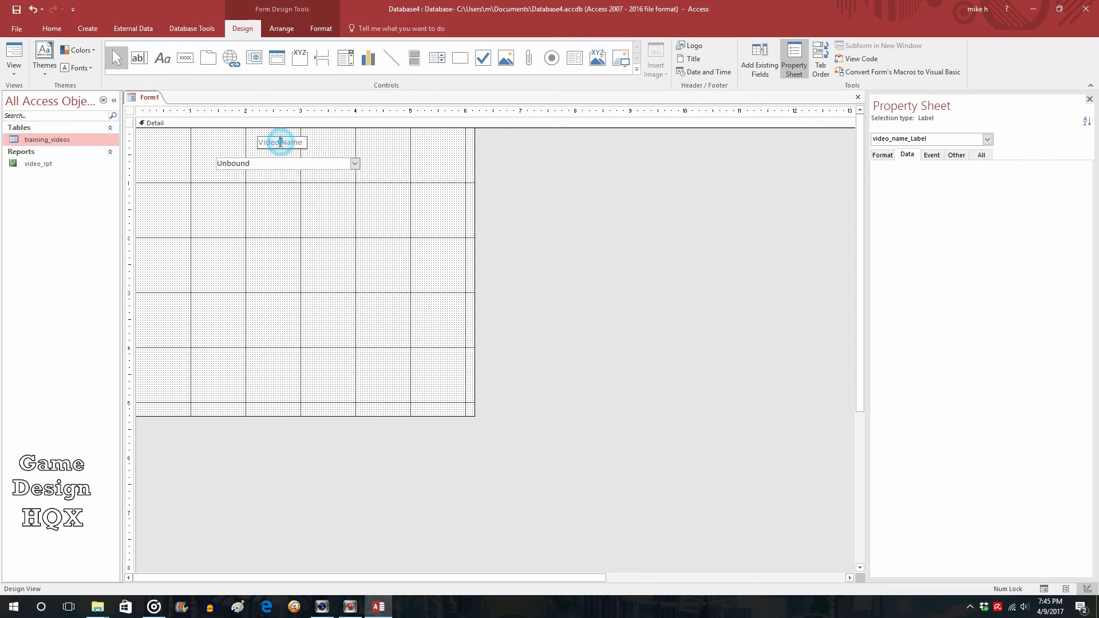
click(348, 141)
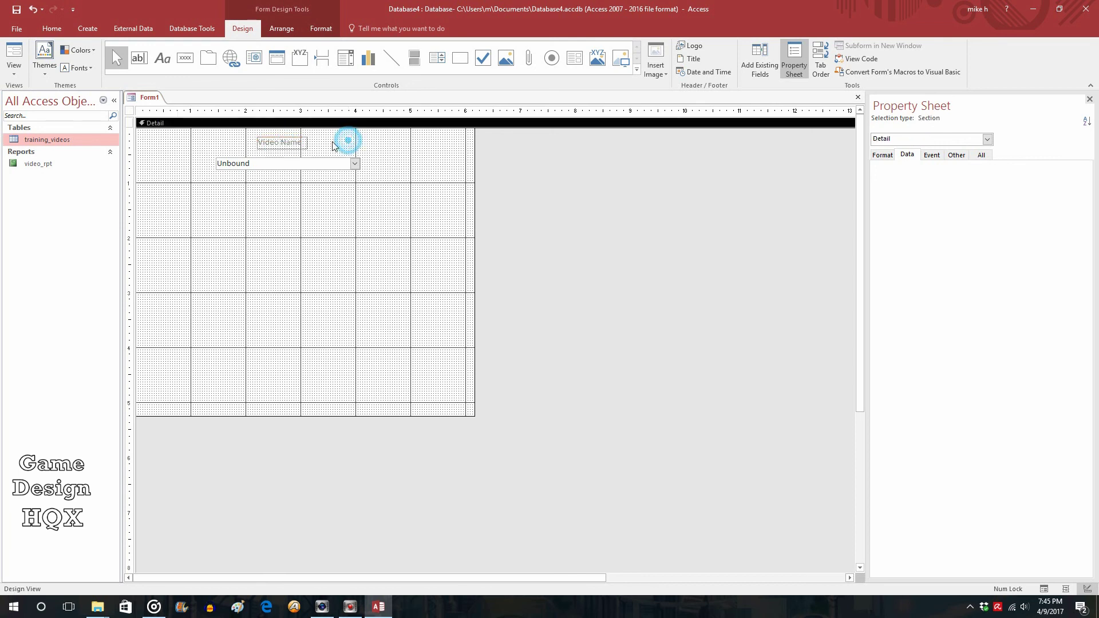
click(269, 142)
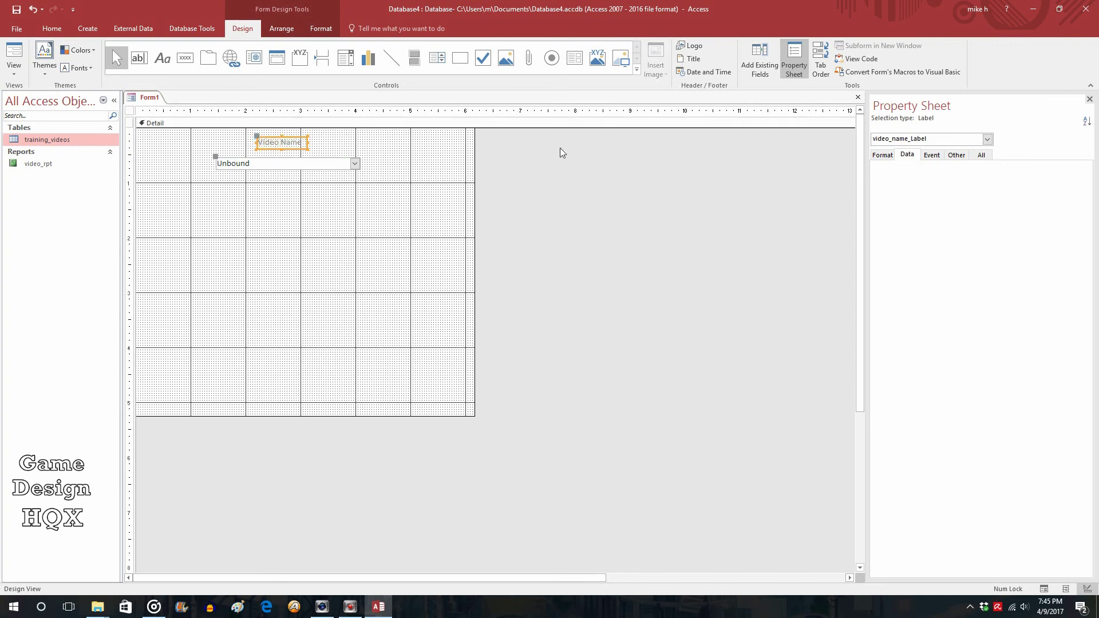
click(979, 156)
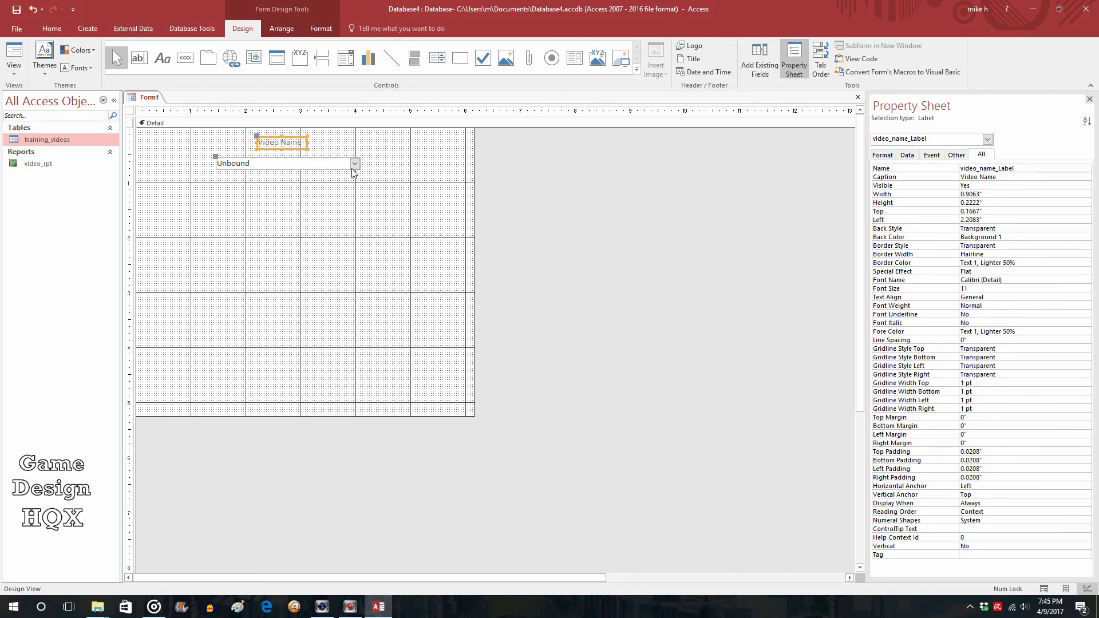
Save the form under the name video_frm
click(16, 10)
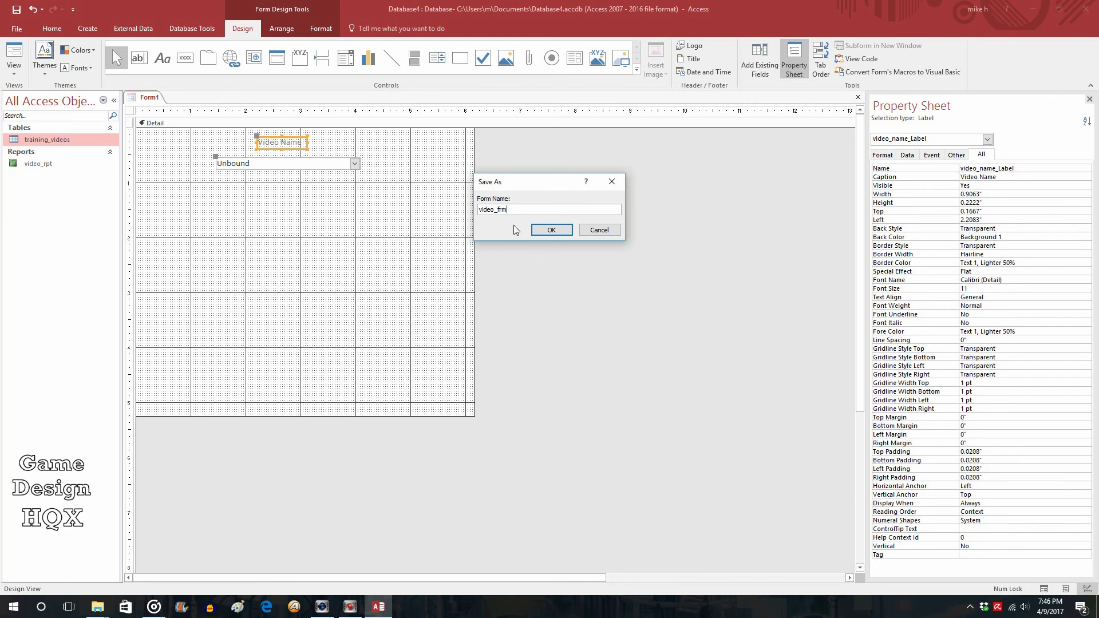
click(545, 230)
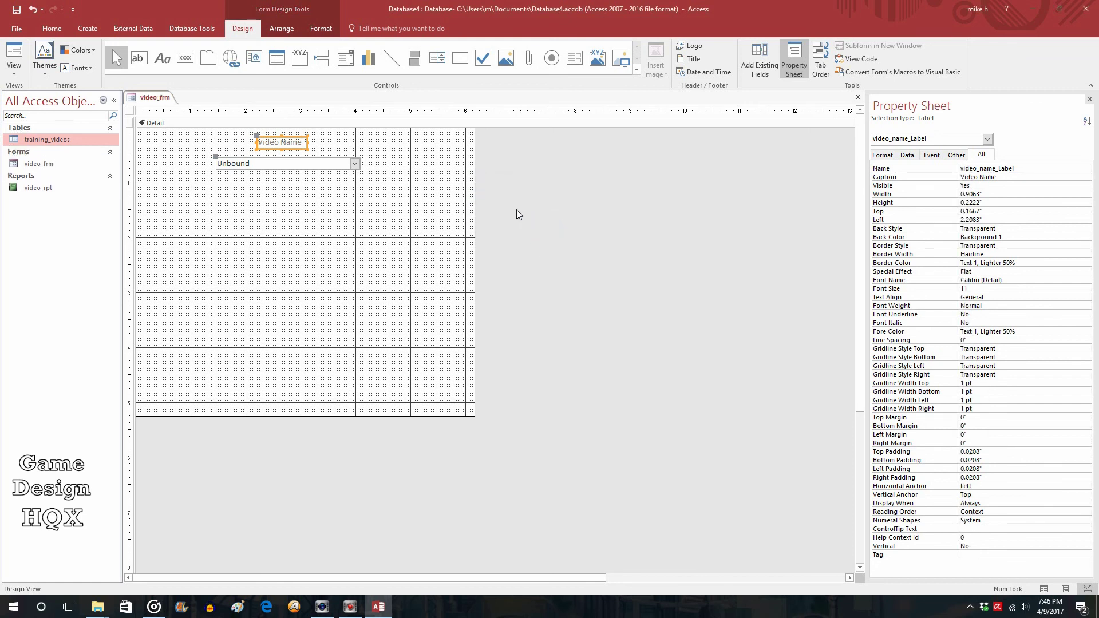
click(14, 55)
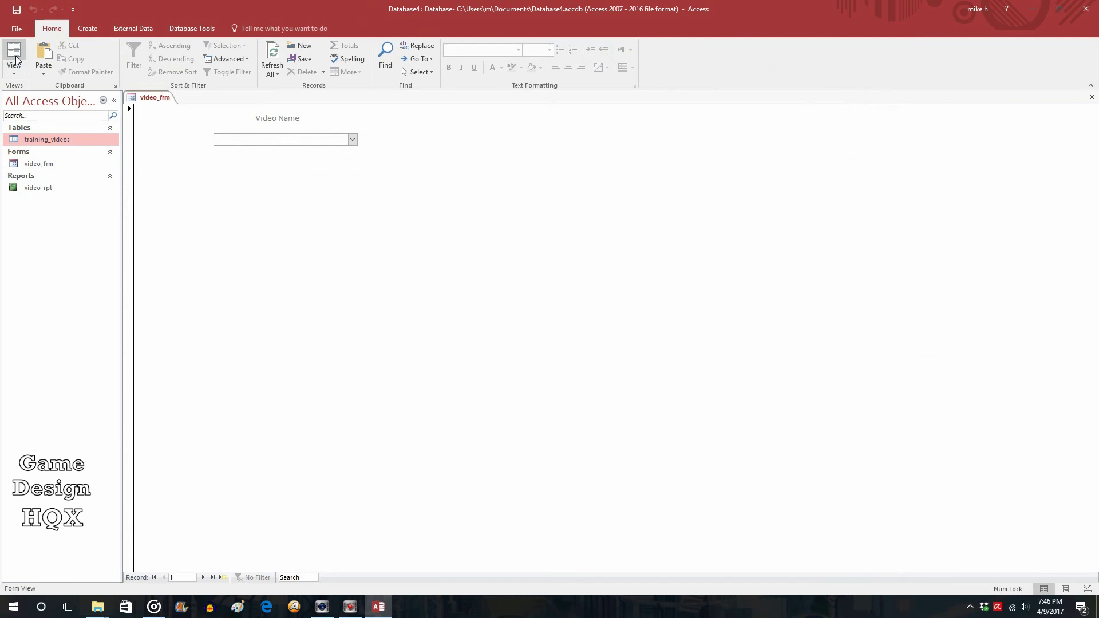
click(354, 140)
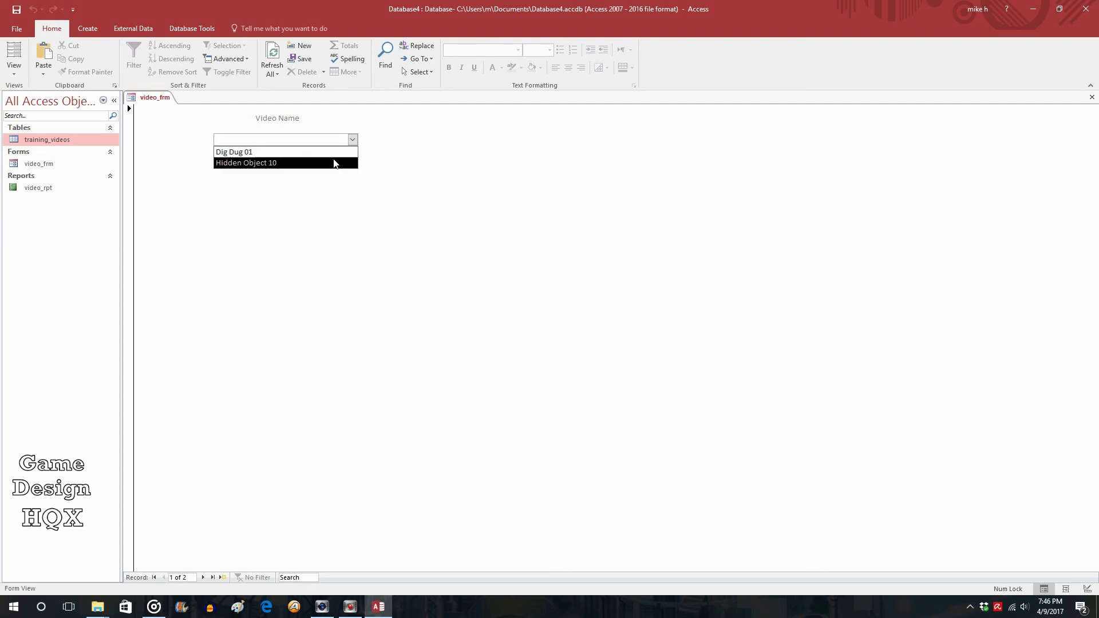
click(421, 143)
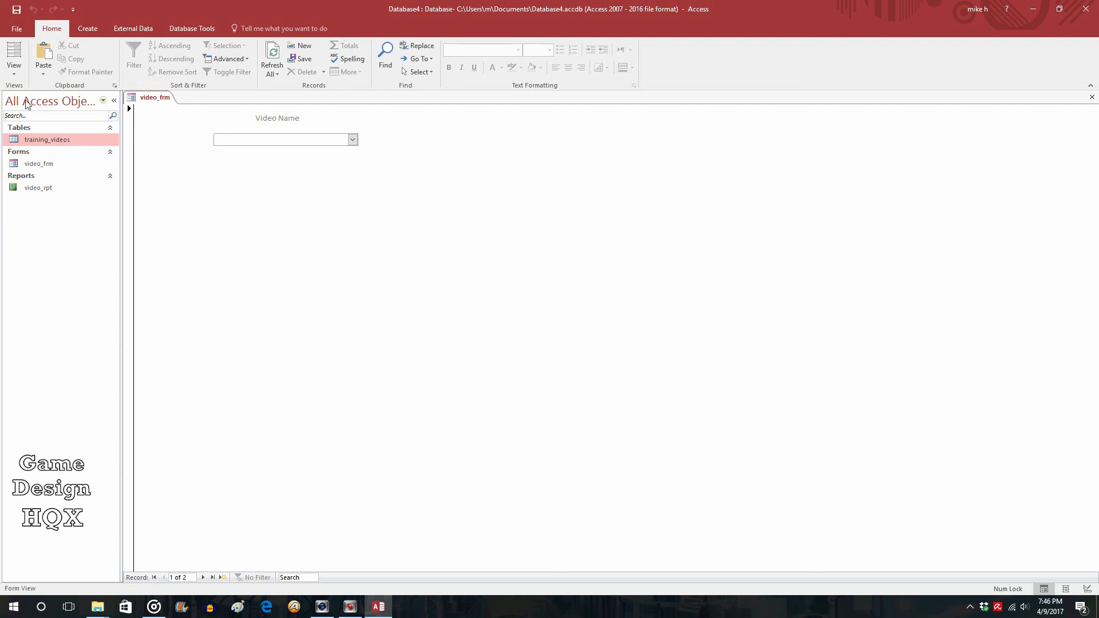
click(14, 77)
click(20, 140)
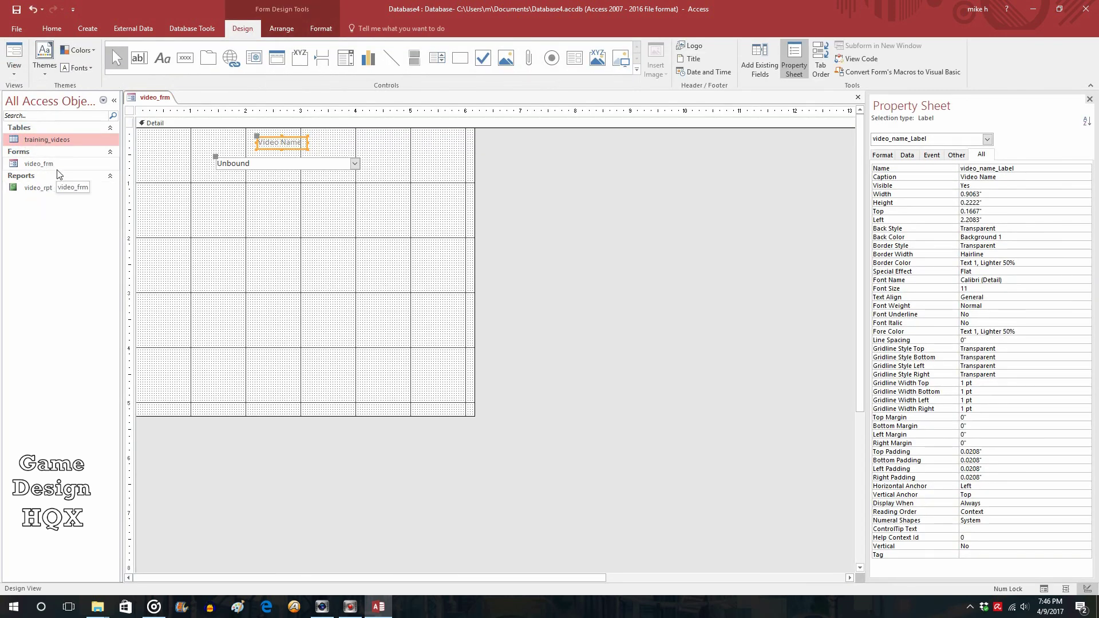
Set the form's Record Selectors and Navigation Buttons to No, then preview it in Form View
click(129, 112)
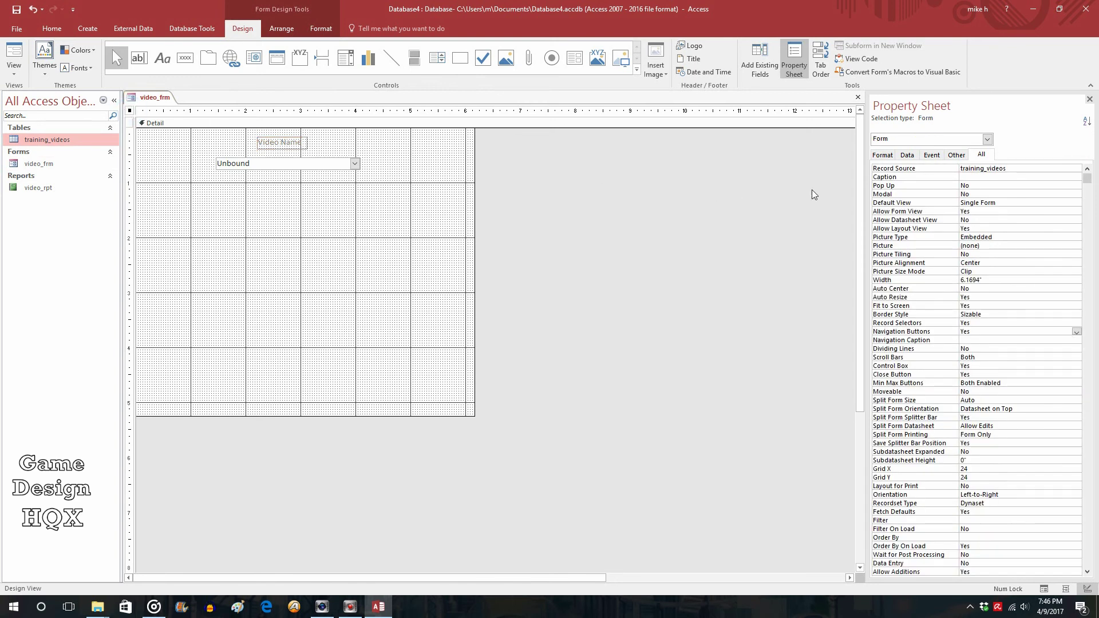
click(883, 155)
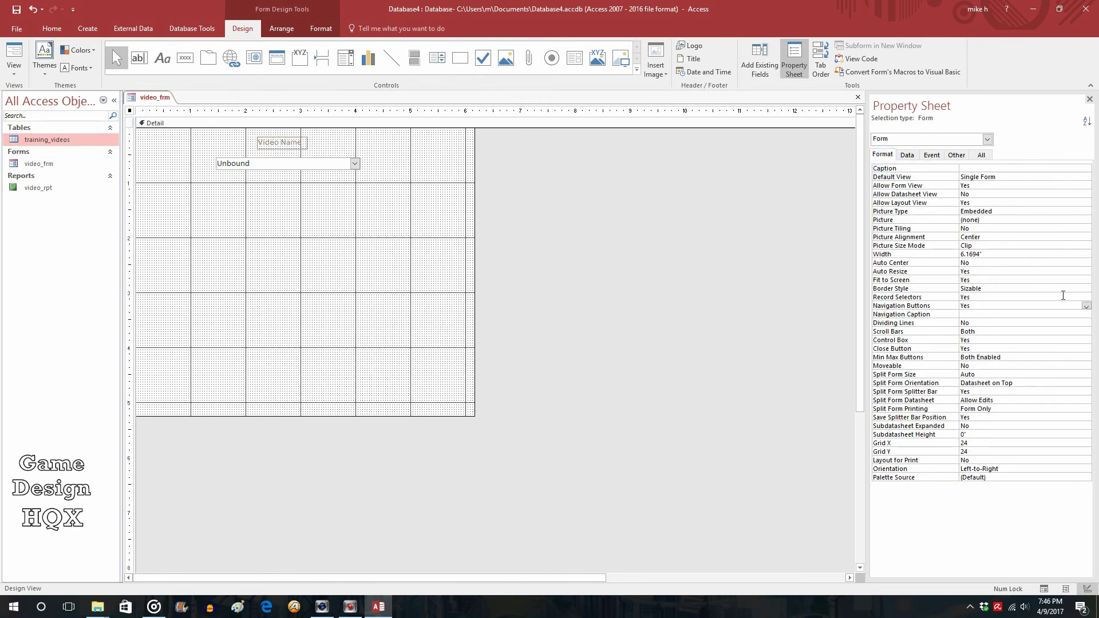
click(1066, 297)
click(1085, 298)
click(1076, 314)
click(1082, 306)
click(1085, 307)
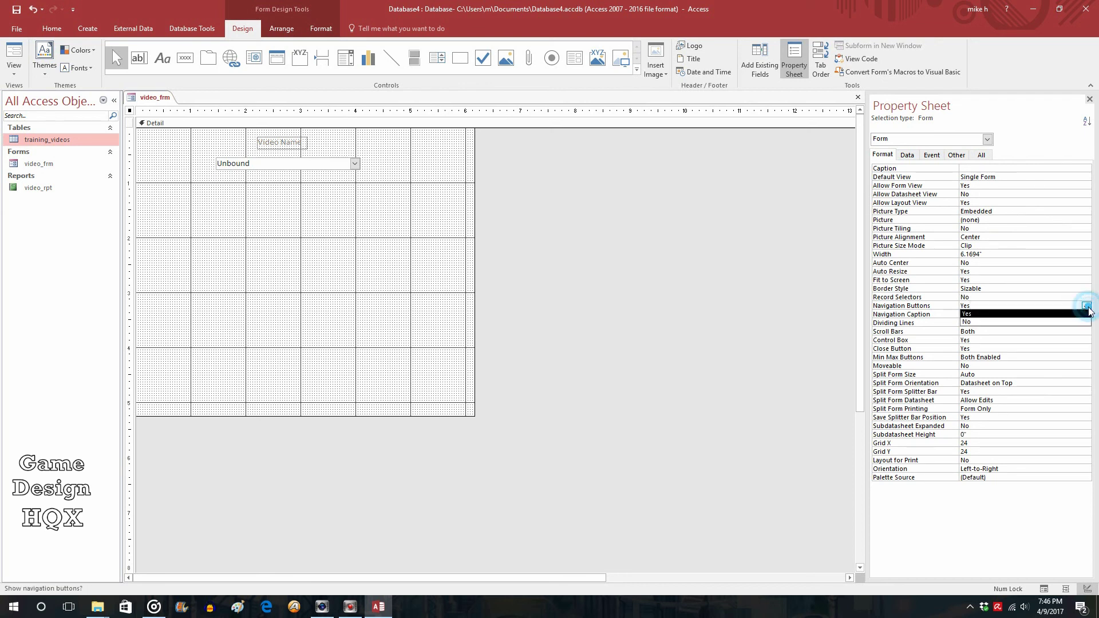
click(1076, 322)
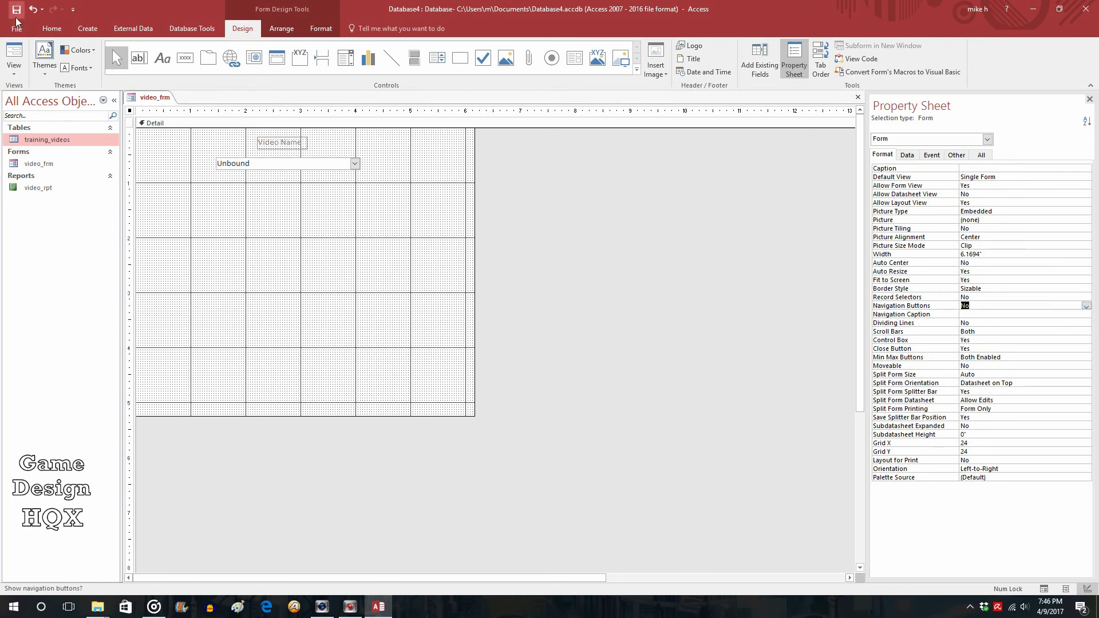
click(14, 57)
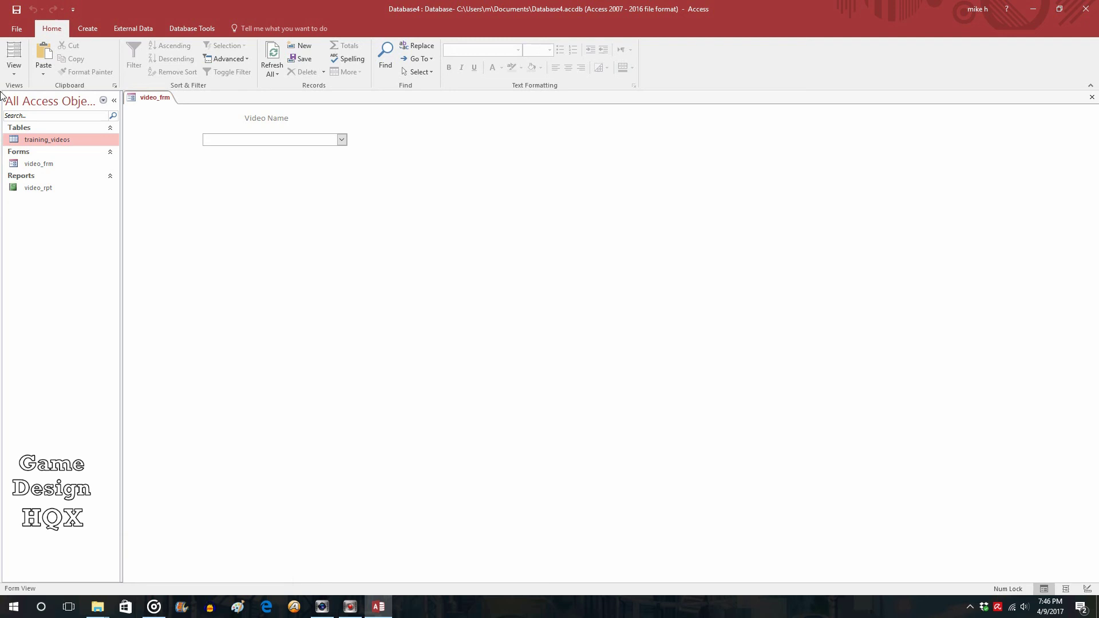
Back in Design View, add the video_path field from the Field List to the form
click(18, 78)
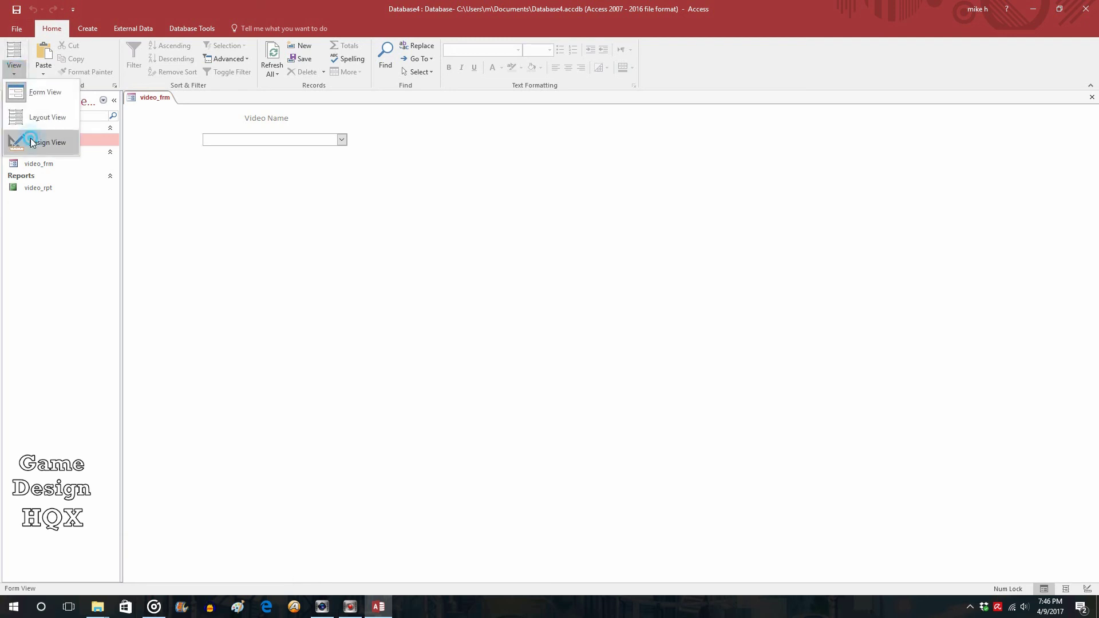
click(32, 144)
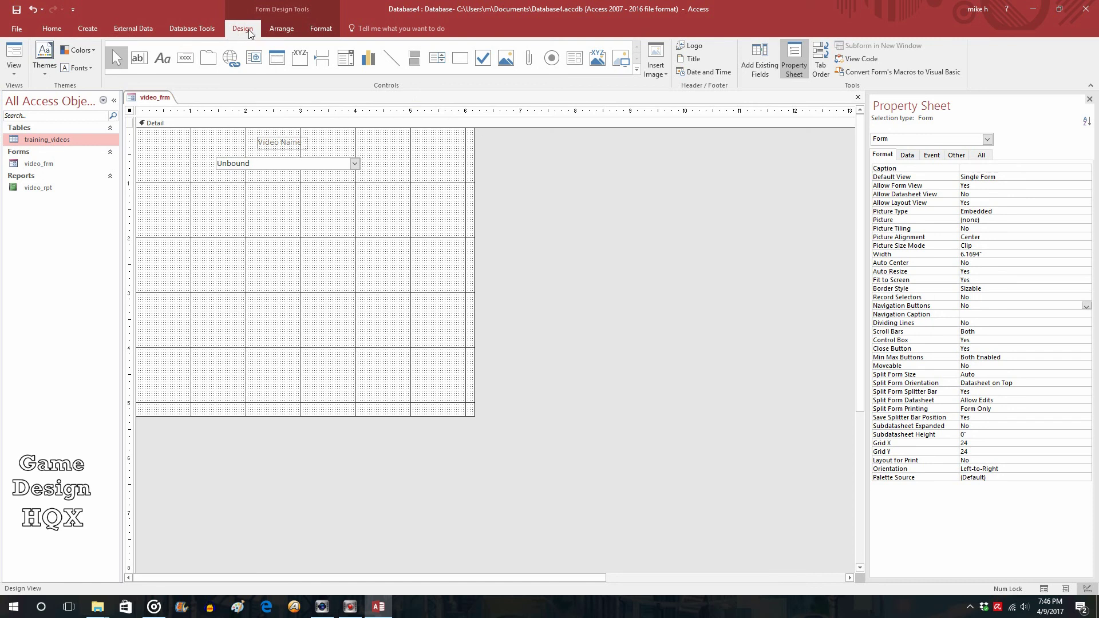
click(749, 71)
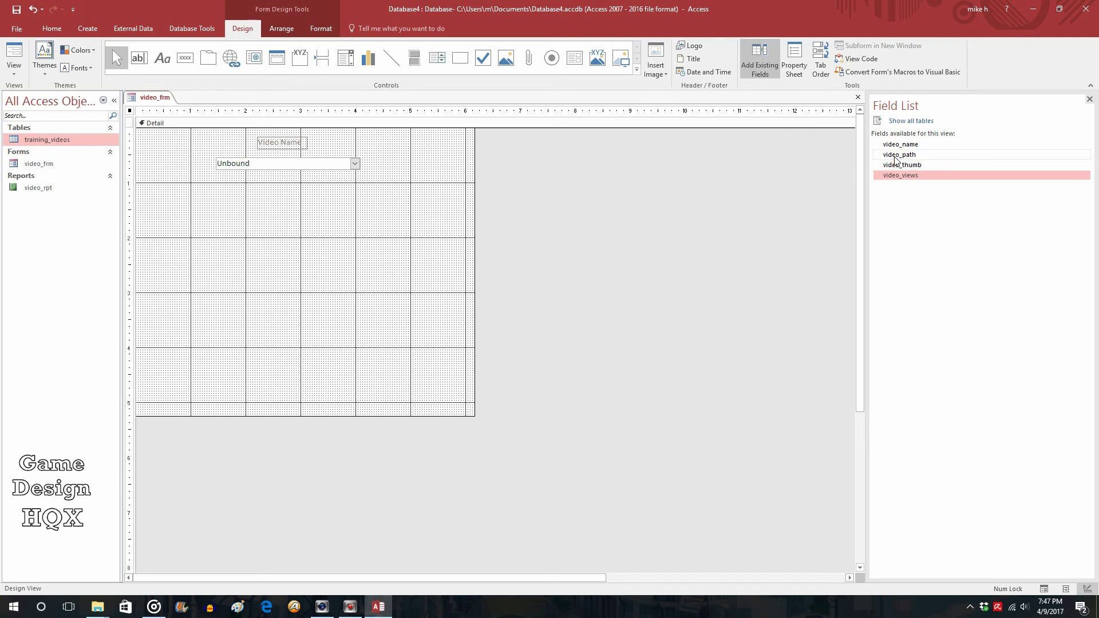
drag(906, 155, 185, 215)
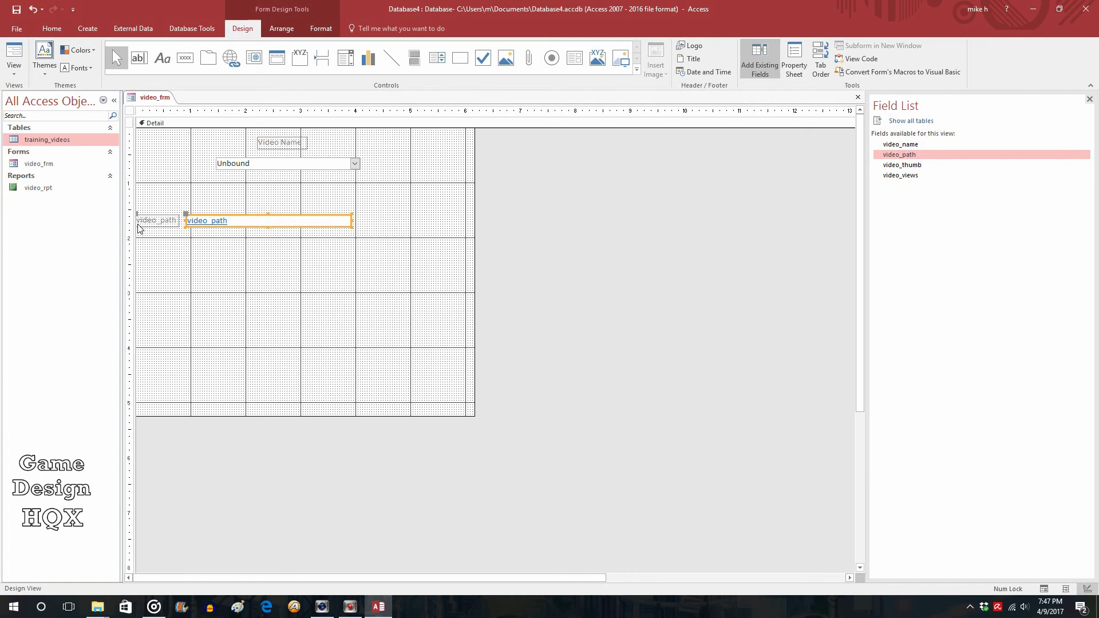
drag(137, 213, 179, 175)
key(Delete)
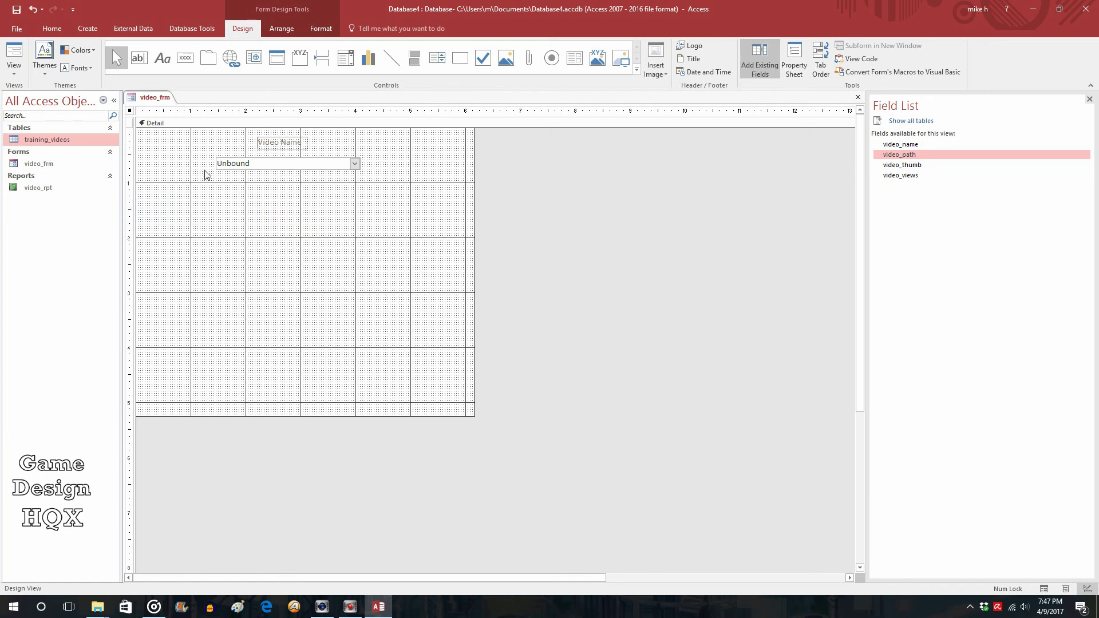
click(33, 10)
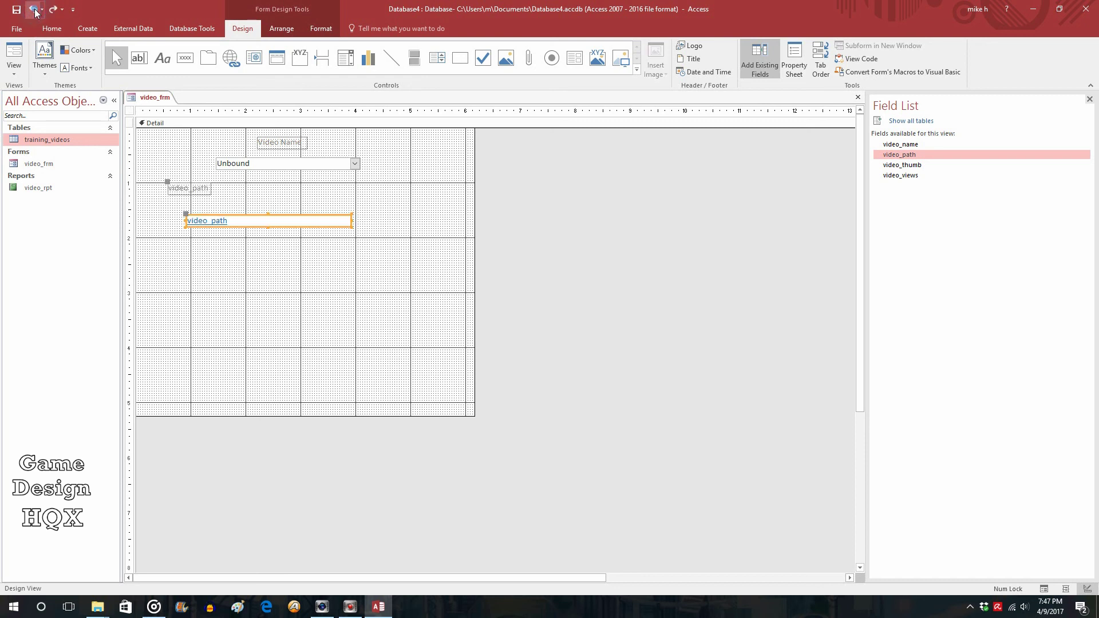
Delete the video_path label and widen its text box to fit full file paths
click(170, 187)
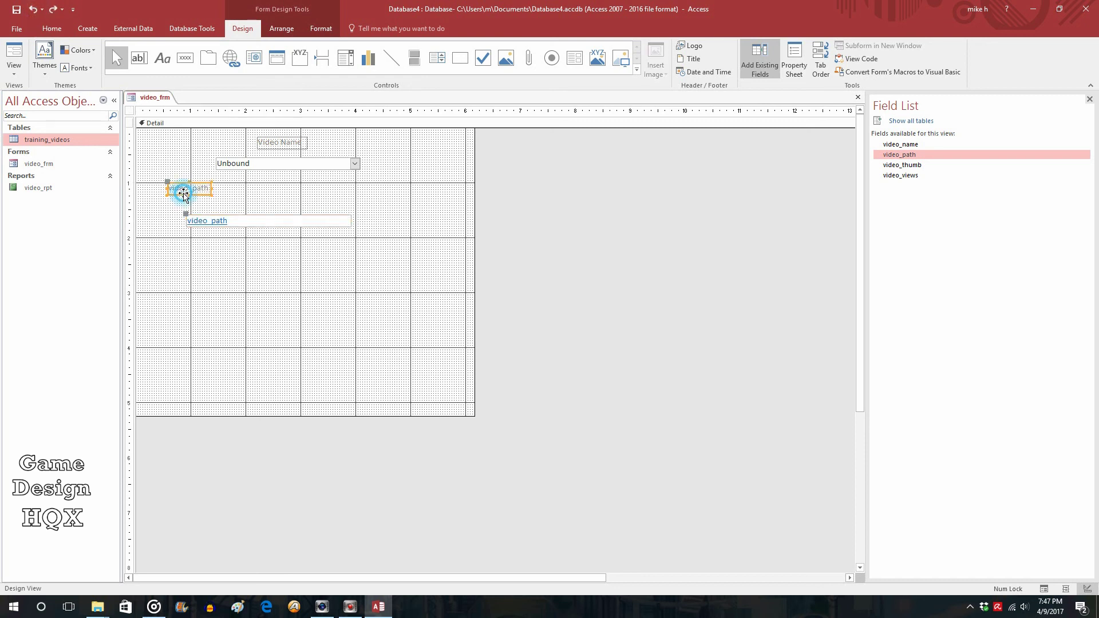
key(Delete)
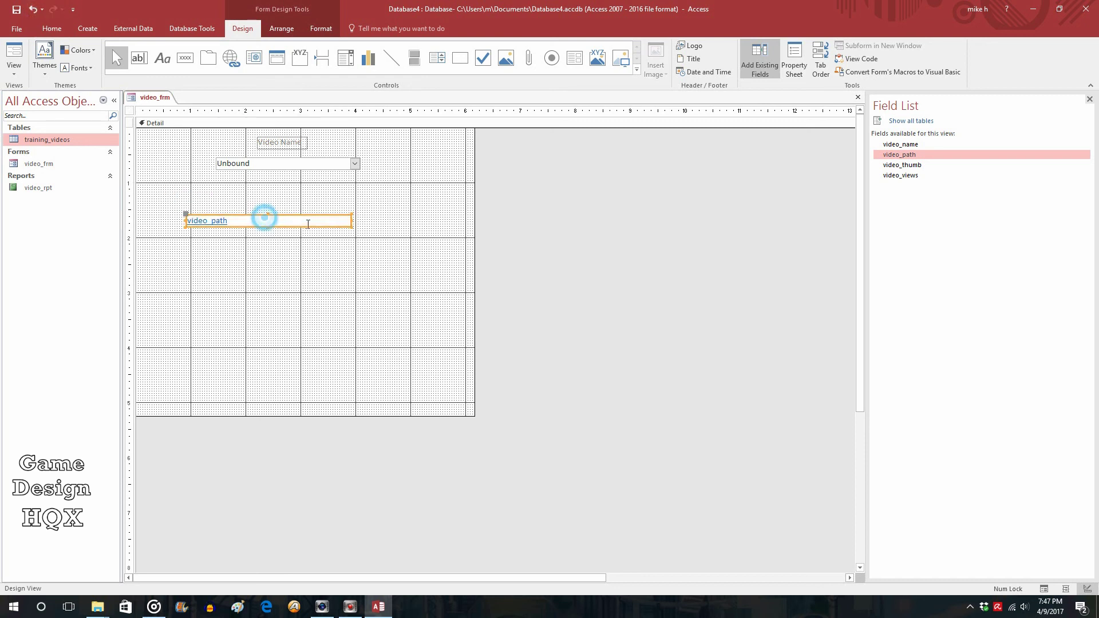
click(266, 221)
click(350, 222)
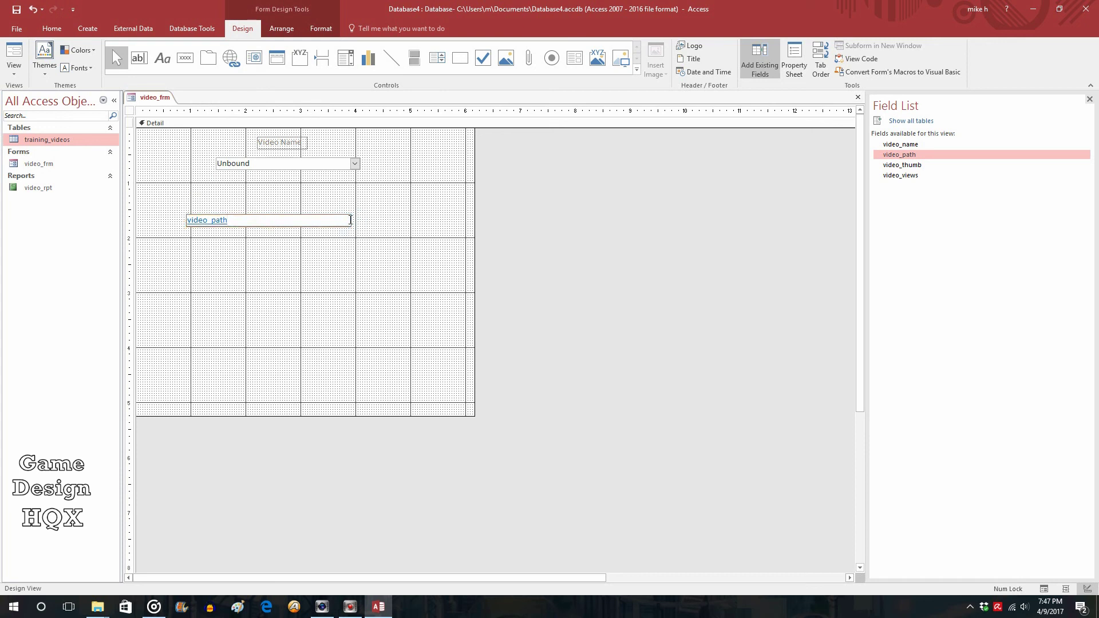
click(351, 220)
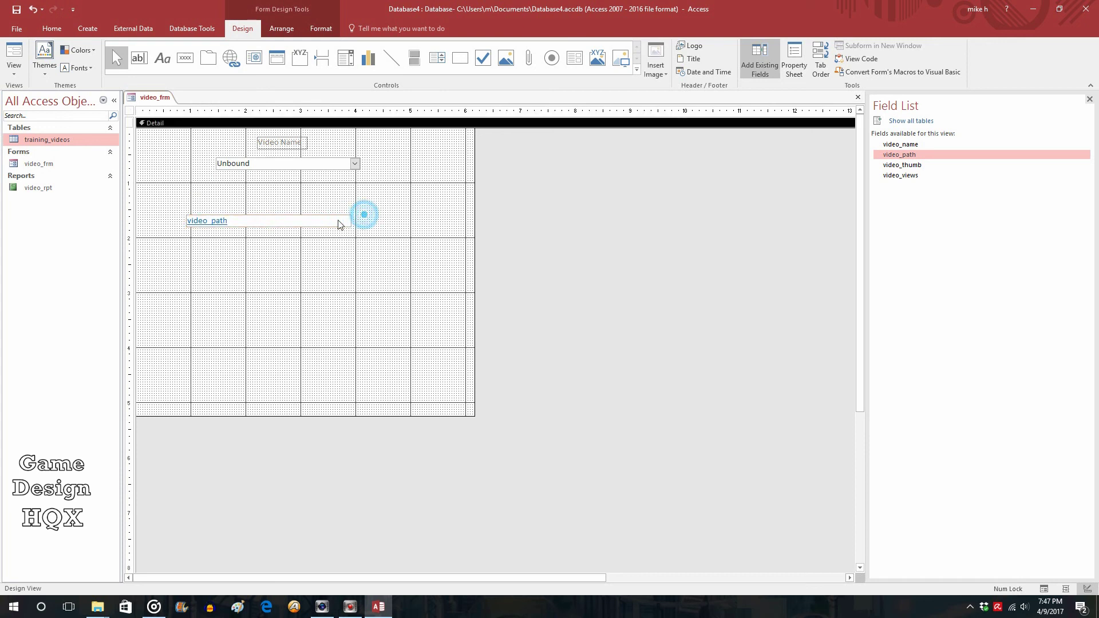
drag(350, 220, 140, 179)
click(186, 214)
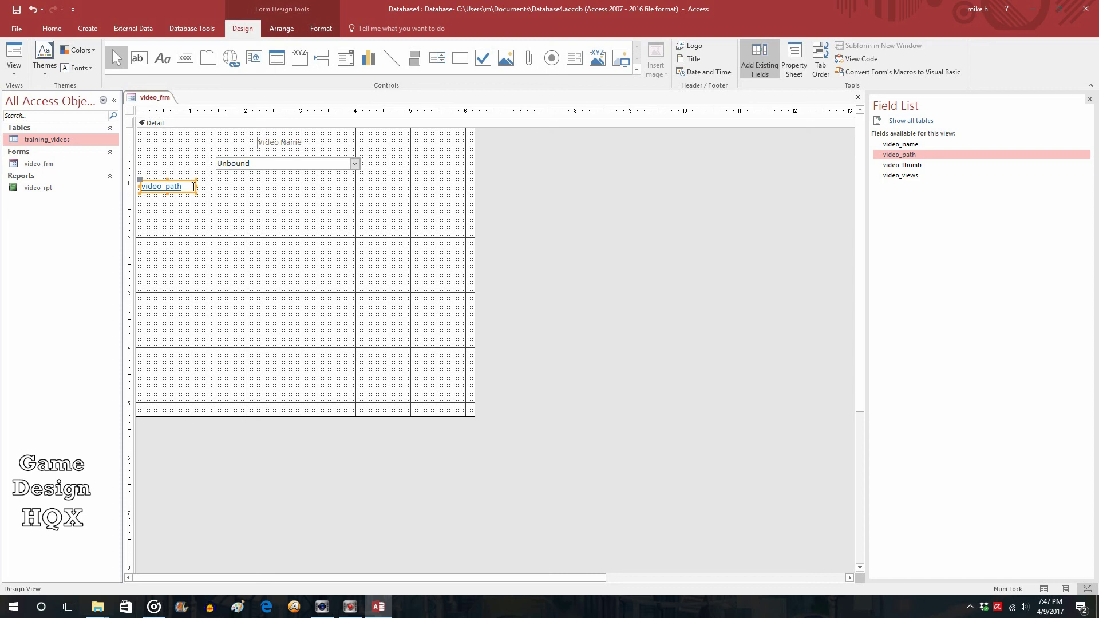
drag(194, 187, 367, 187)
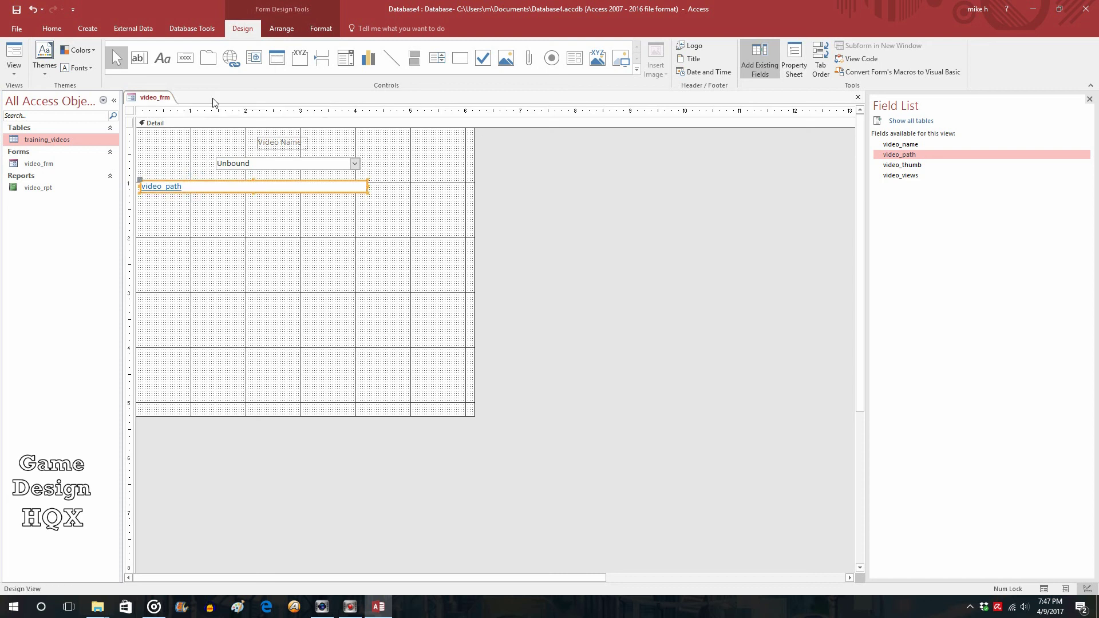
In Form View, choose Dig Dug 01 then Hidden Object 10 to check the path changes
click(18, 54)
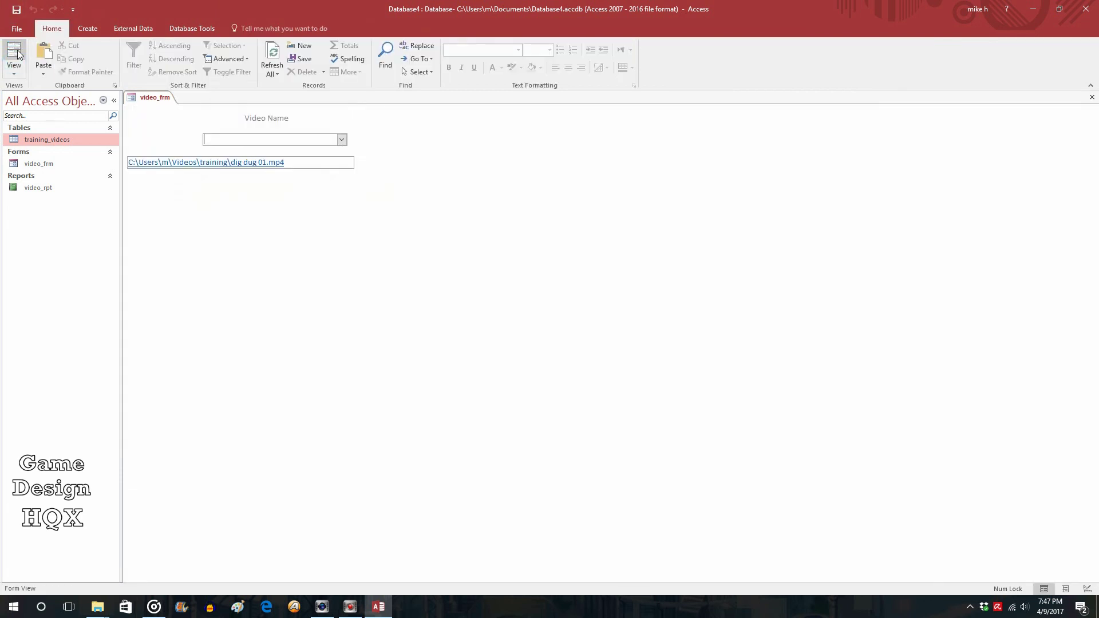
click(342, 139)
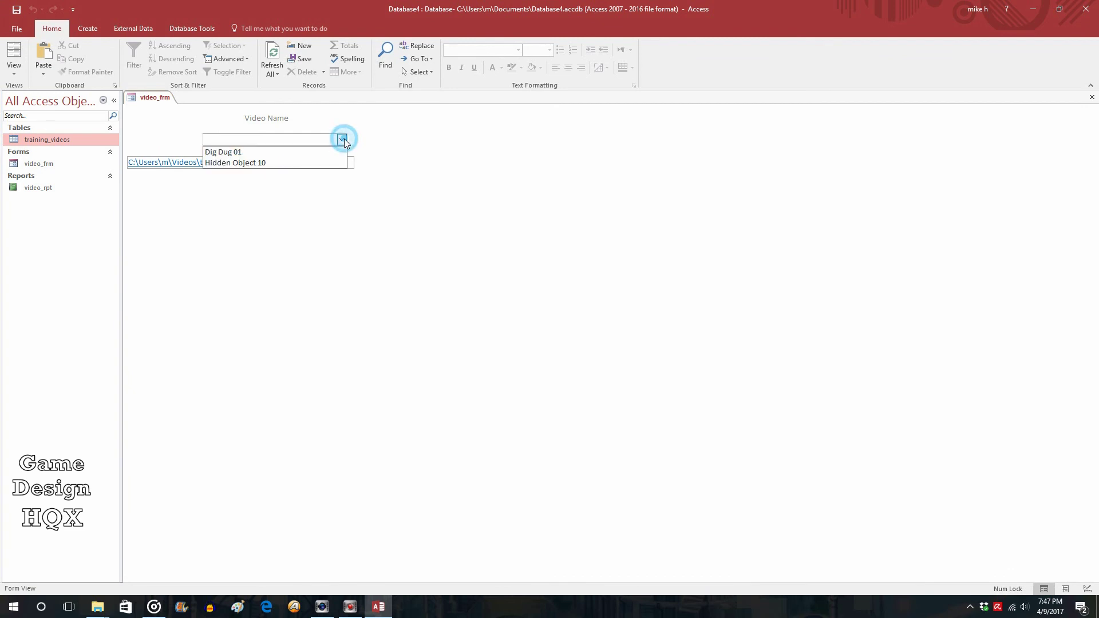
click(342, 152)
click(342, 139)
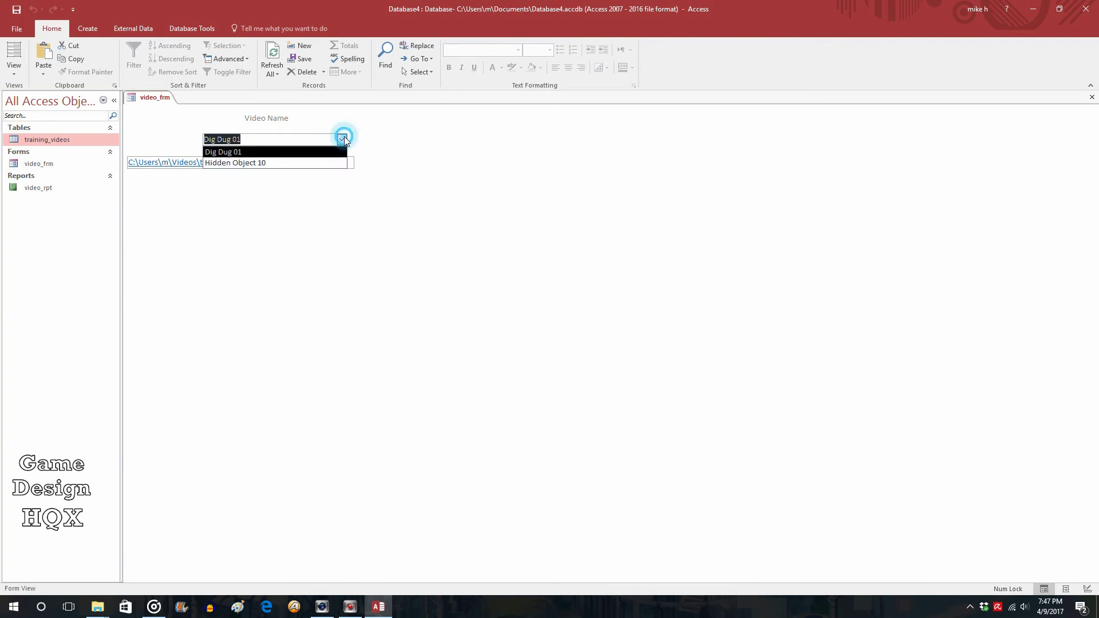
click(338, 162)
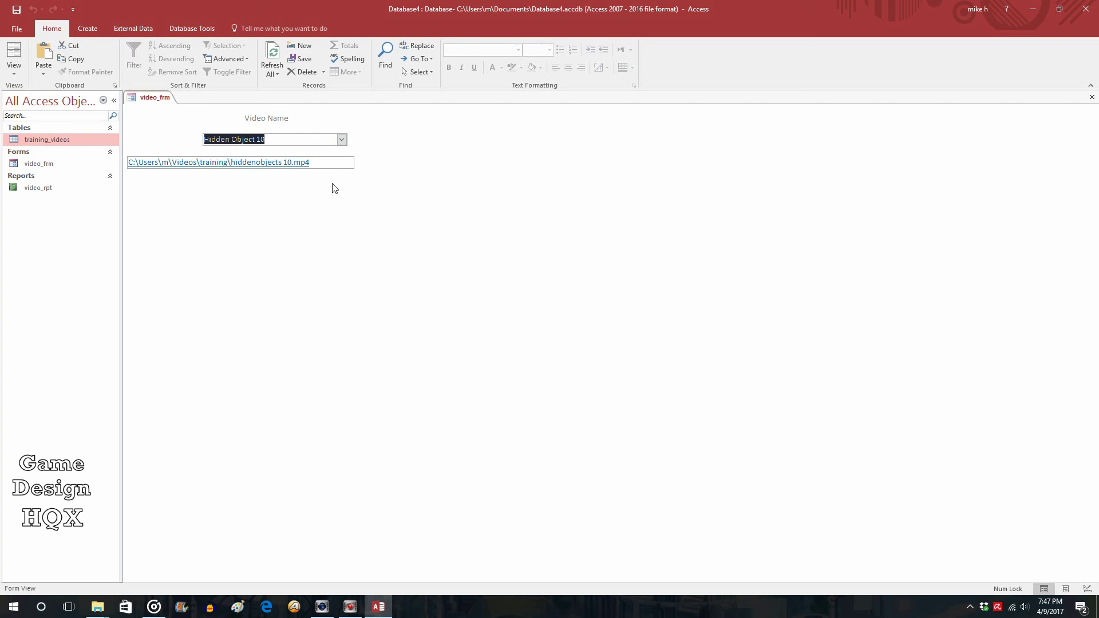
In Design View, narrow the video_path box to 1" and set its Visible property to No
click(12, 73)
click(14, 141)
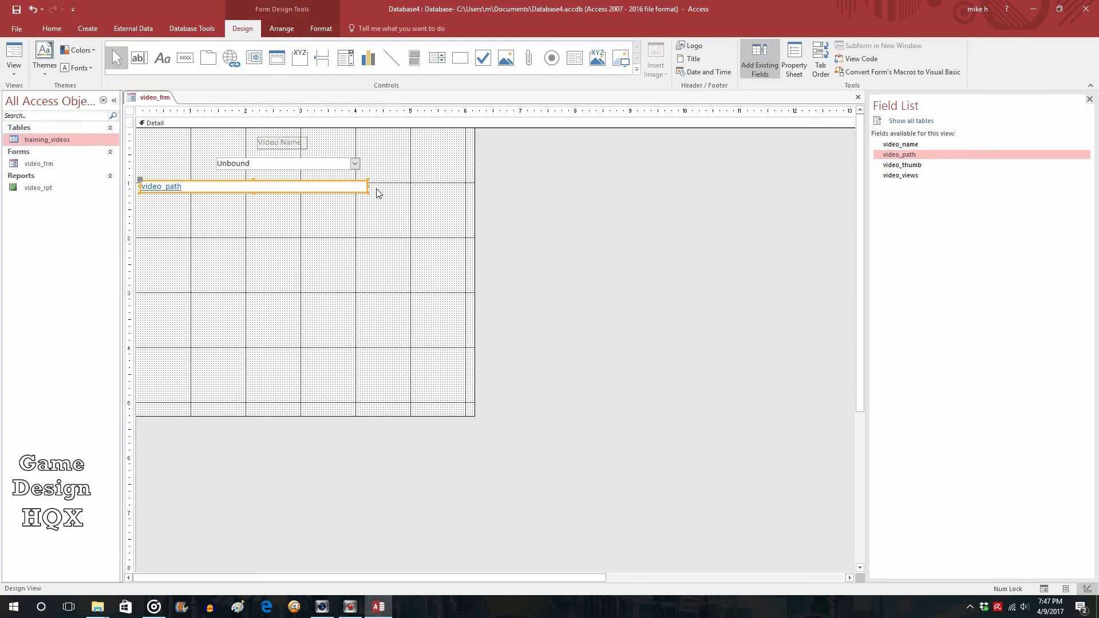
drag(366, 186, 196, 186)
click(794, 59)
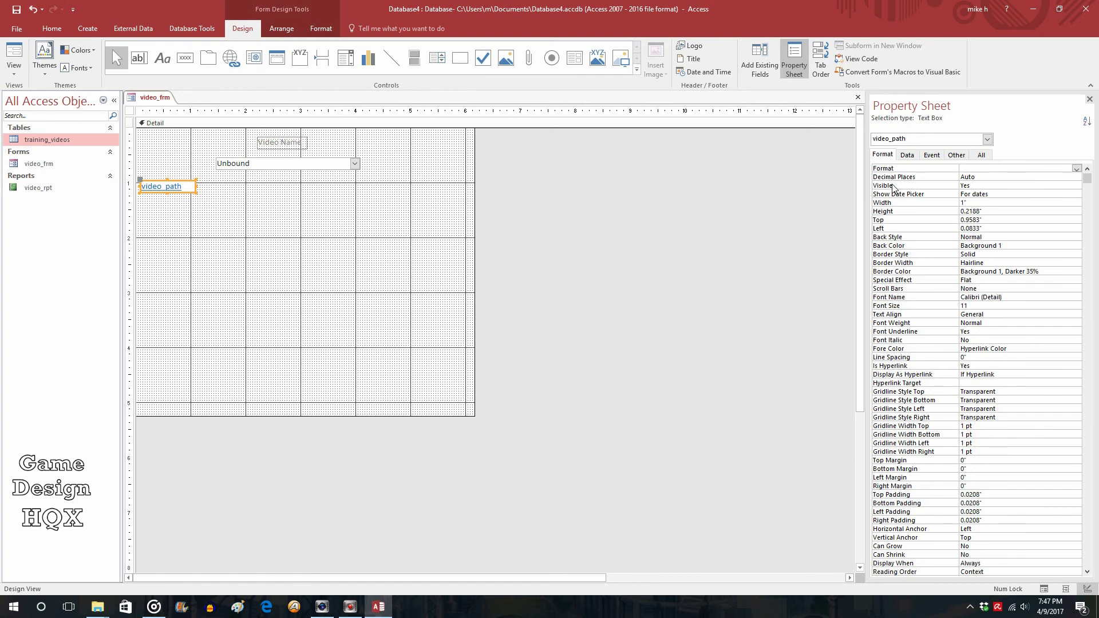
click(1029, 186)
click(1076, 186)
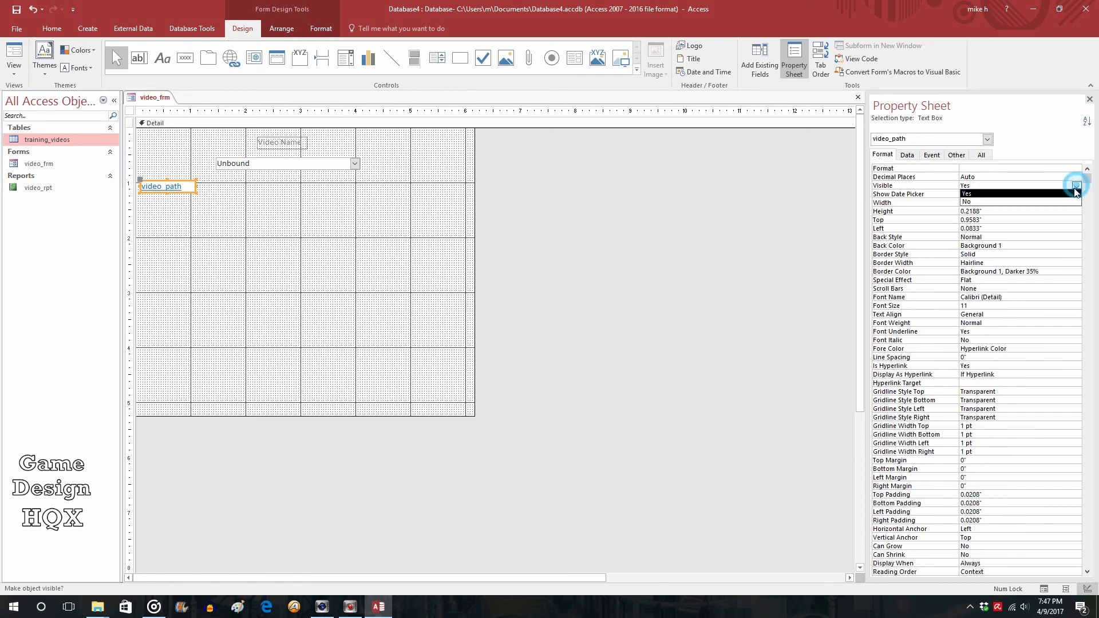
click(1068, 201)
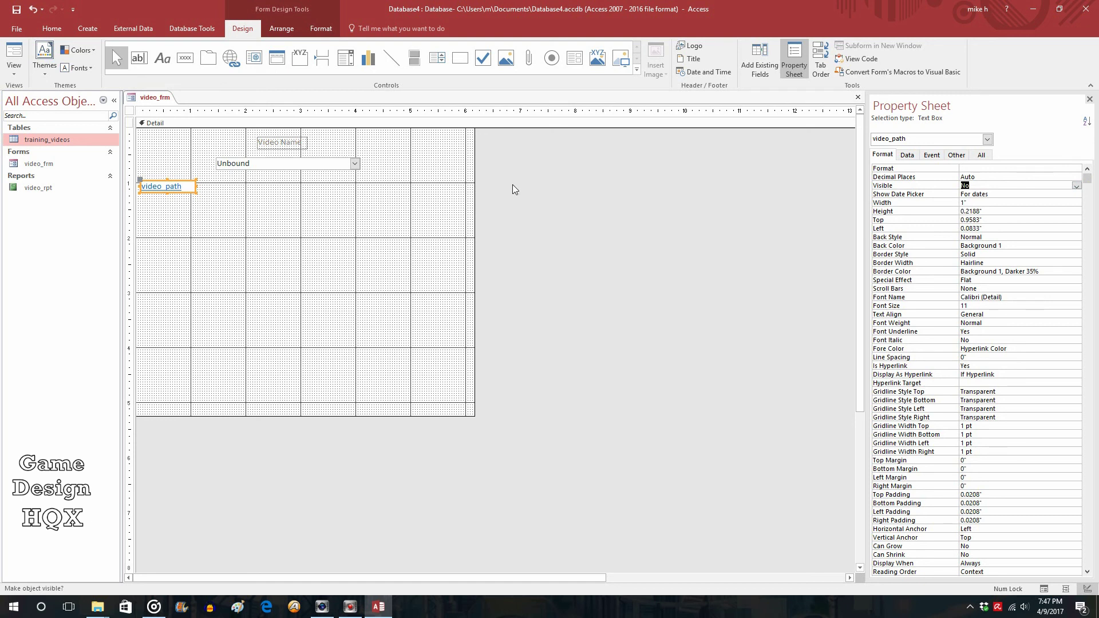
Drop the video_views field from the Field List onto video_frm and move its label above the box
click(759, 54)
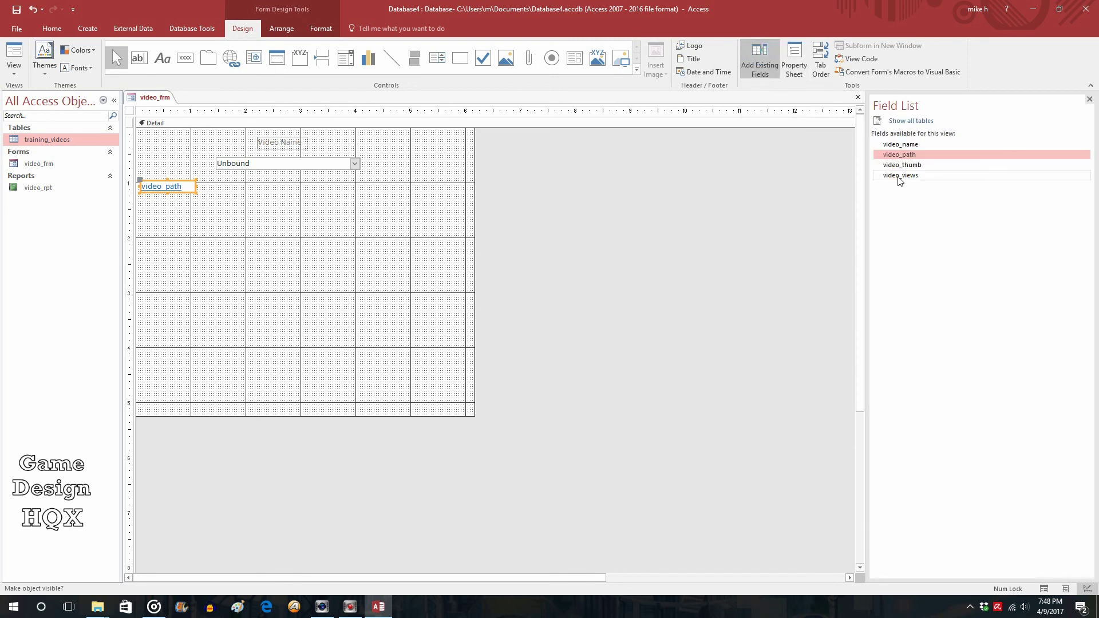
drag(900, 175, 250, 243)
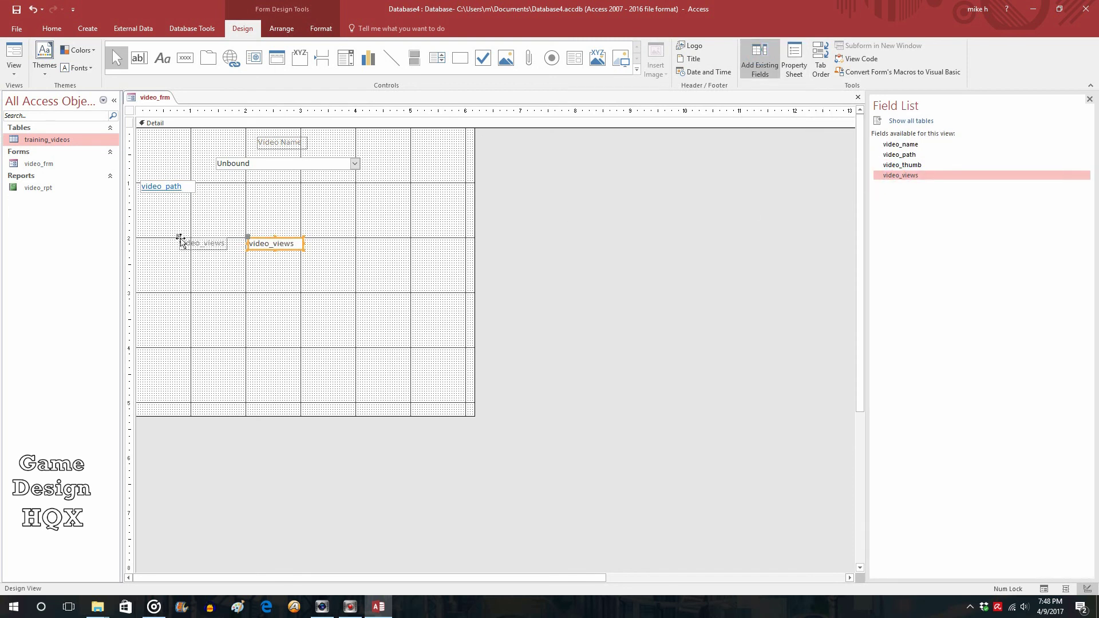
drag(179, 236, 250, 207)
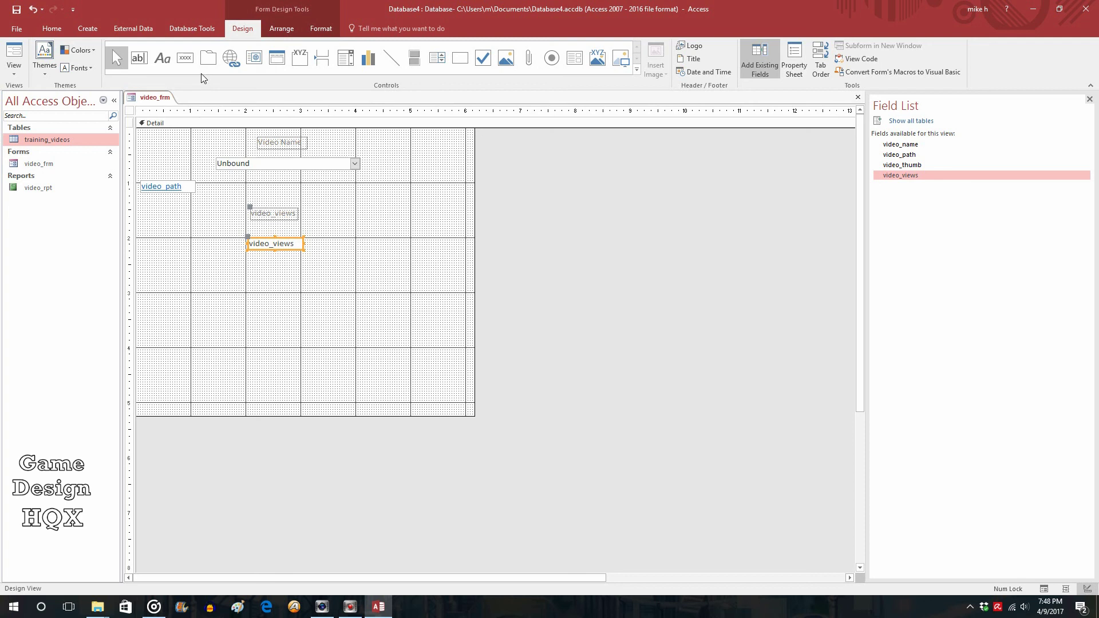
Draw a button below the views field, skip the wizard, and caption it 'Click to Play'
click(184, 60)
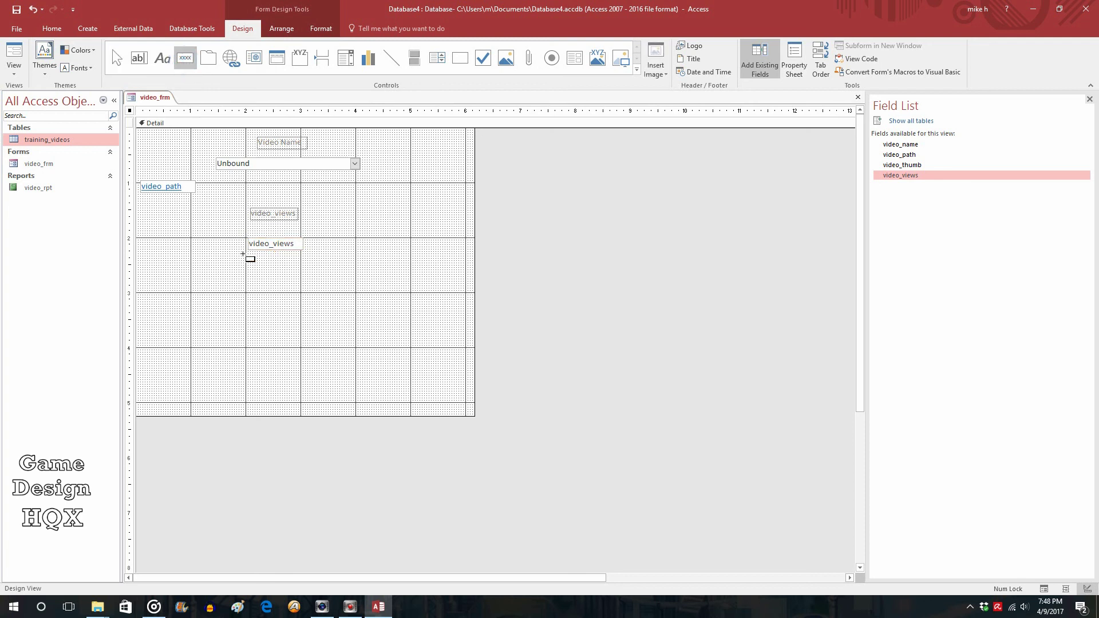
drag(240, 298, 327, 331)
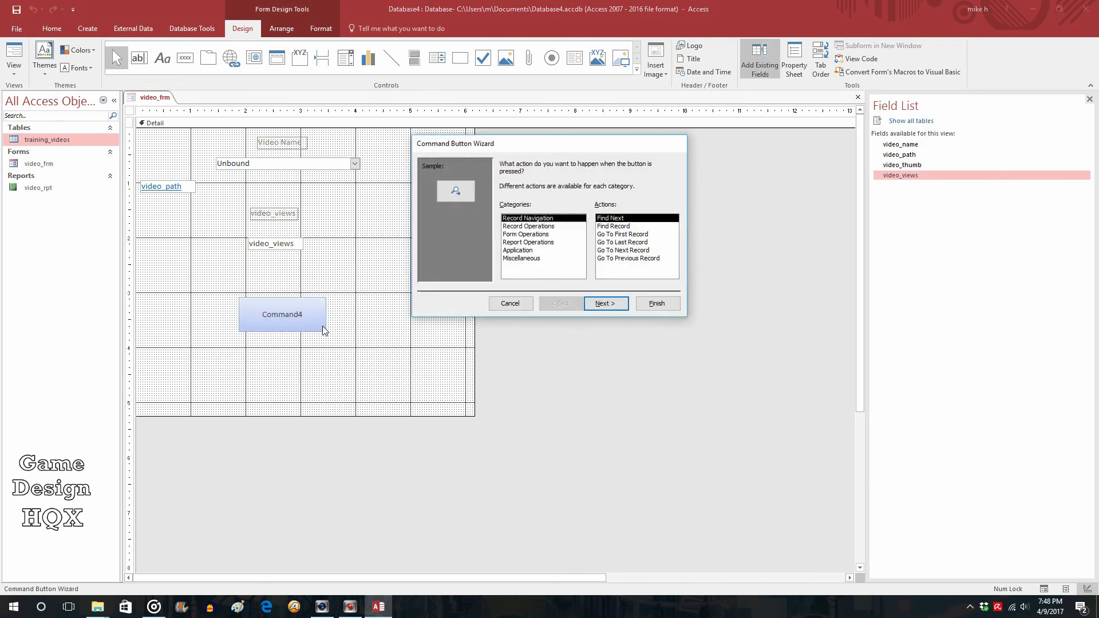
click(508, 308)
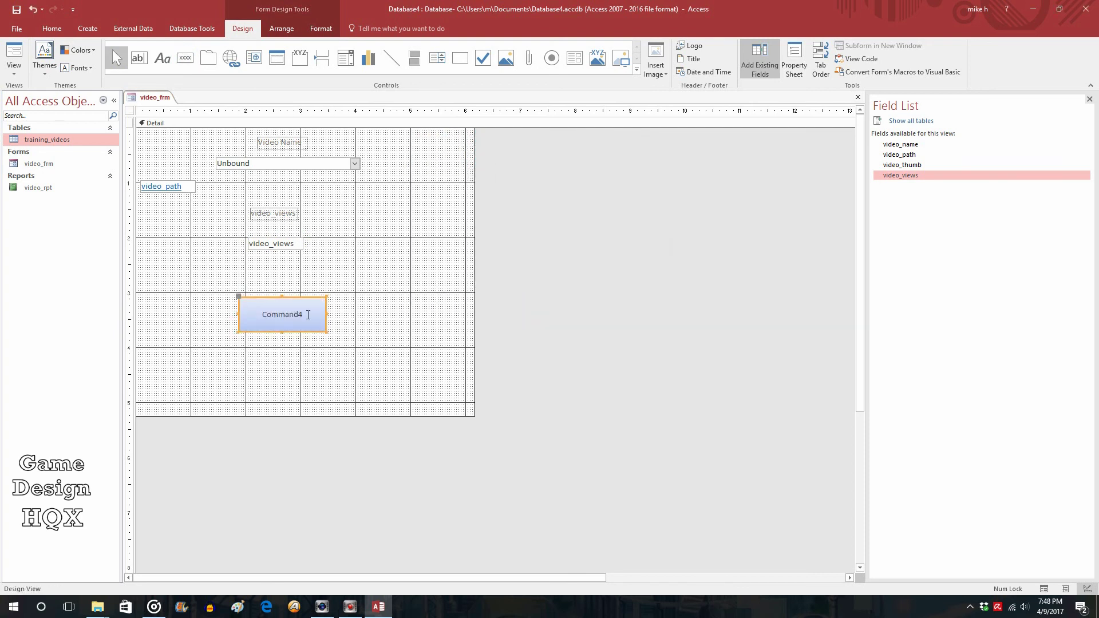
click(283, 315)
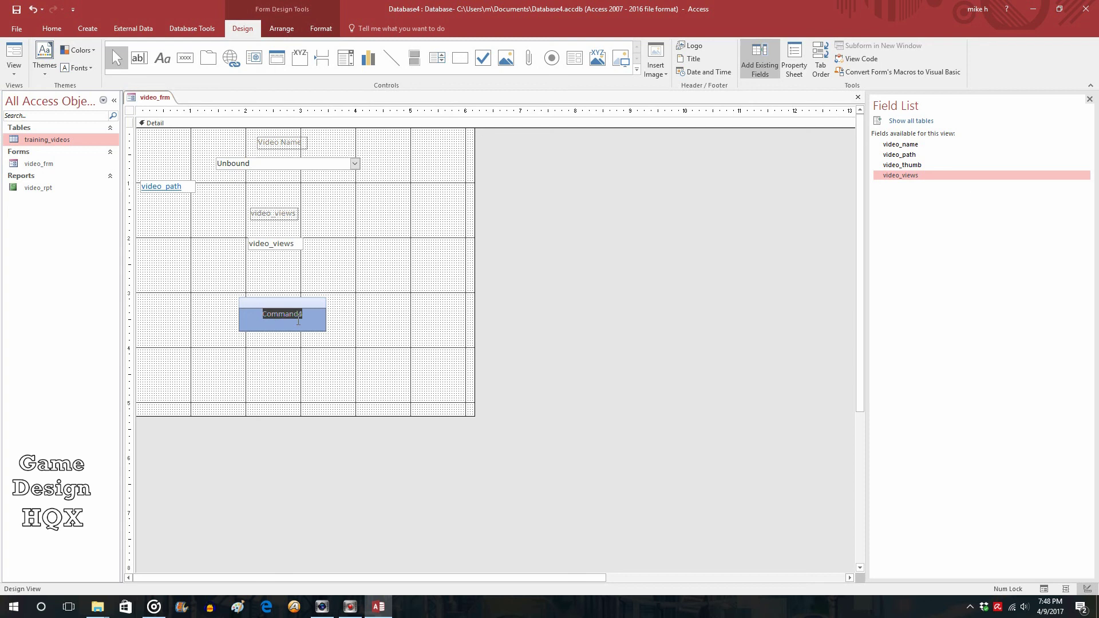
text(Click to Play)
click(376, 329)
Rename the button from Command4 to play_button_frm in the Property Sheet's All tab
click(271, 317)
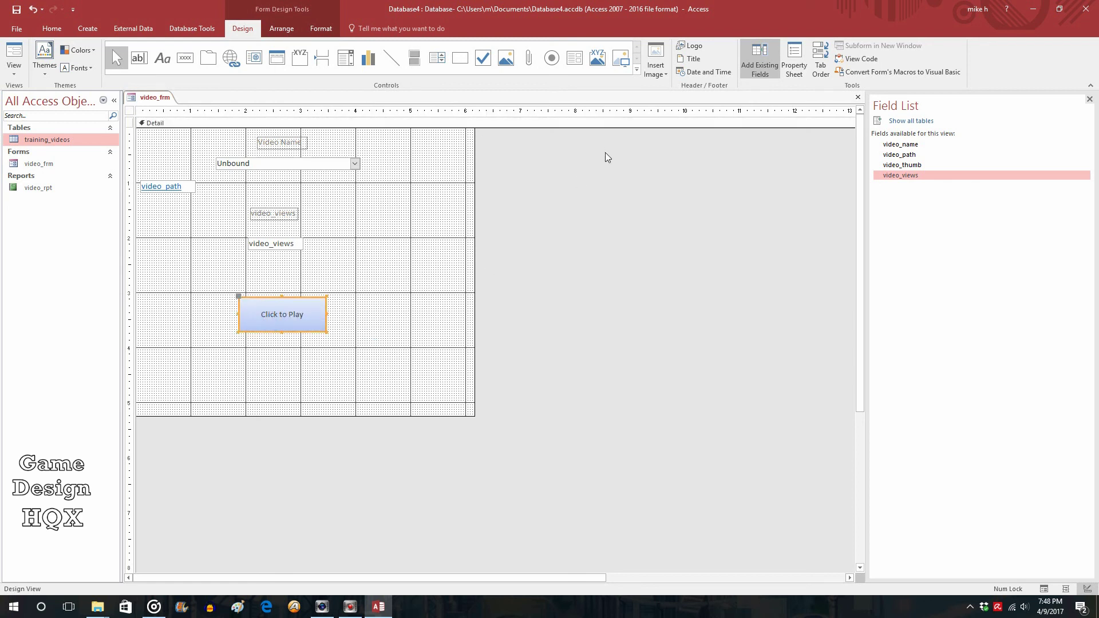
click(793, 60)
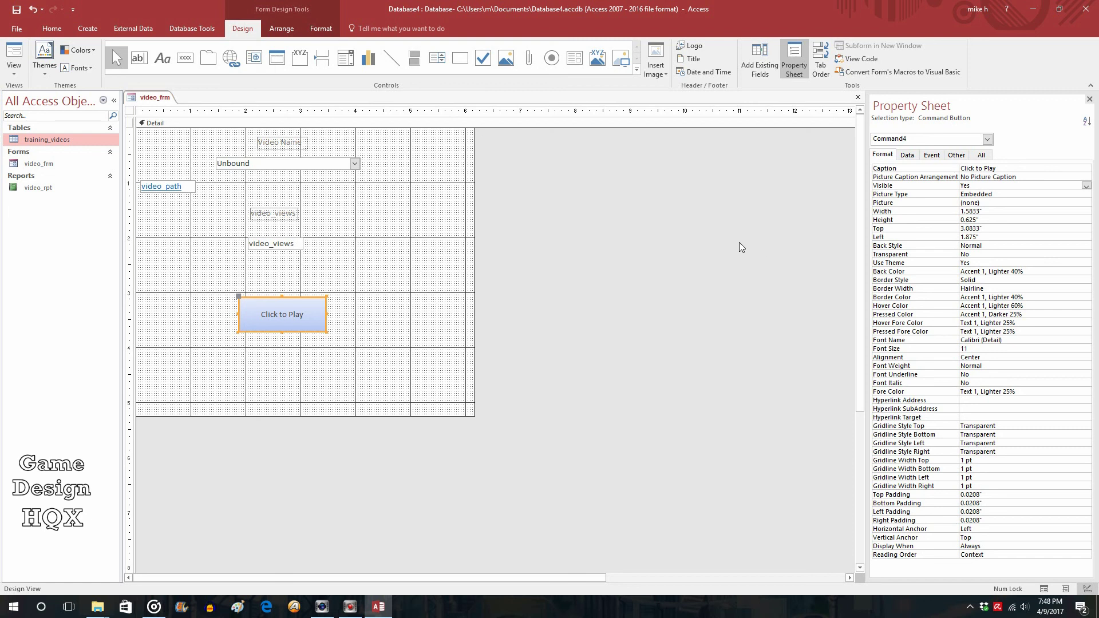
click(980, 154)
click(1006, 168)
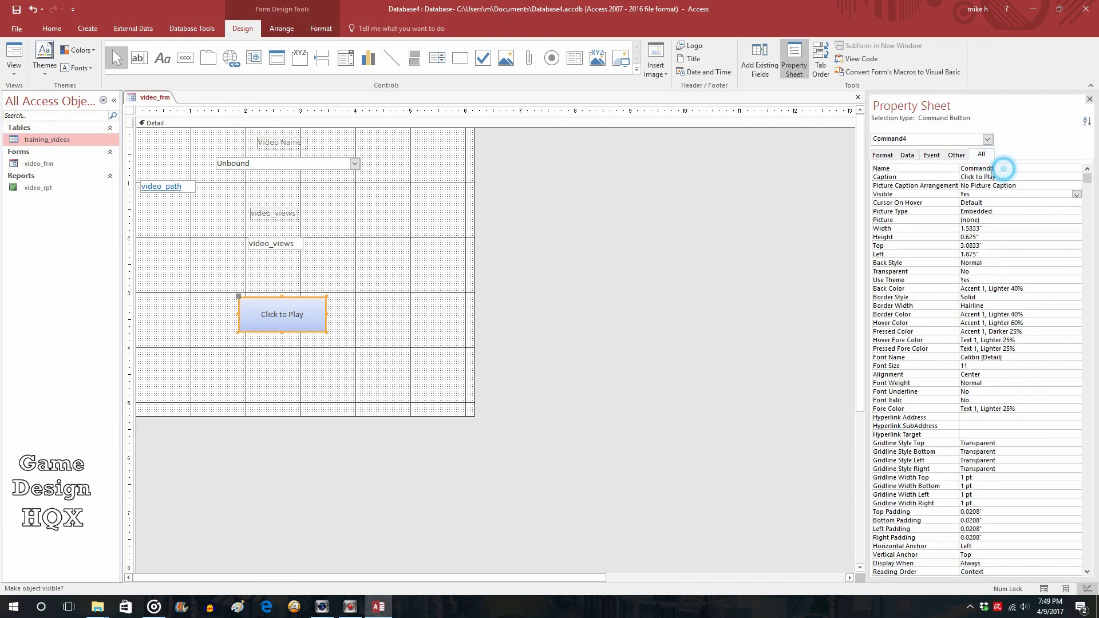
double_click(1001, 170)
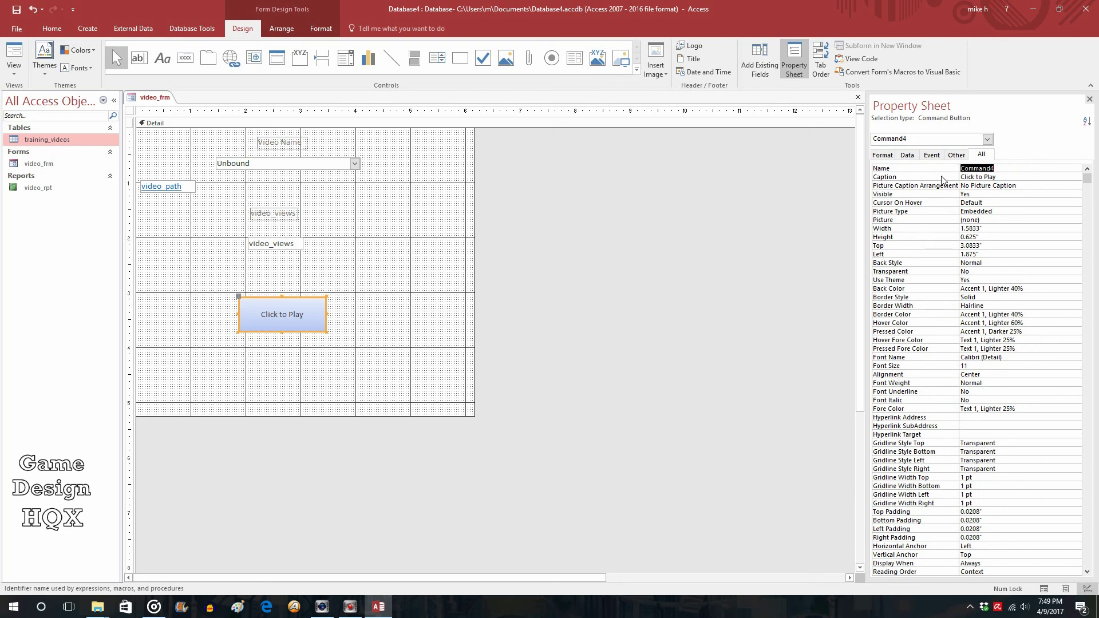
text(play_button_frm)
click(617, 307)
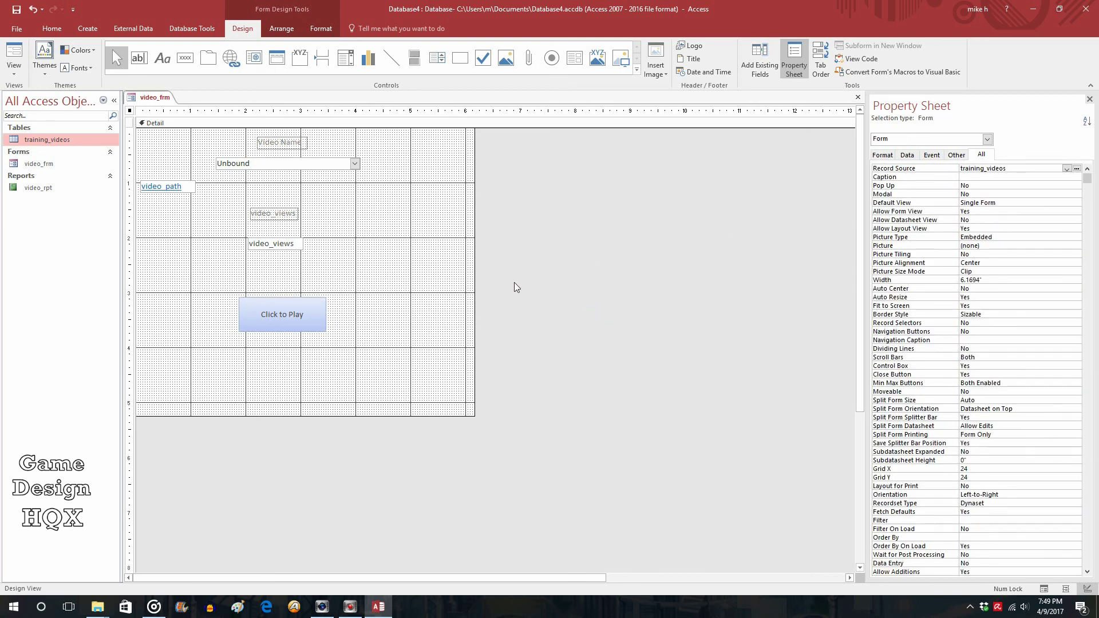
click(284, 313)
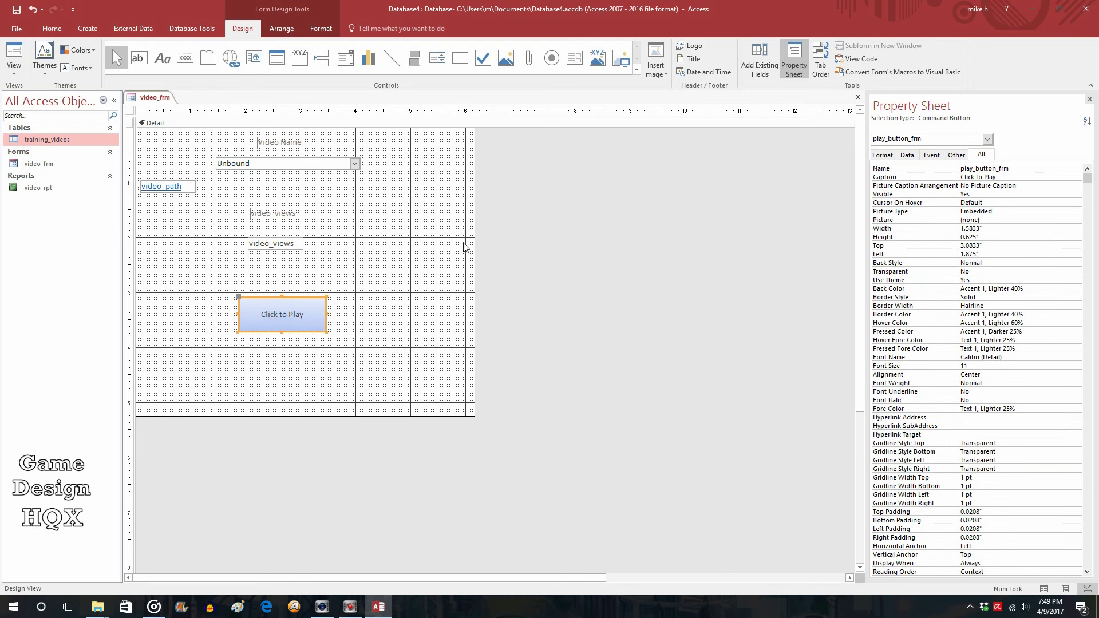
Create a VBA event procedure for the button's On Click event
click(932, 155)
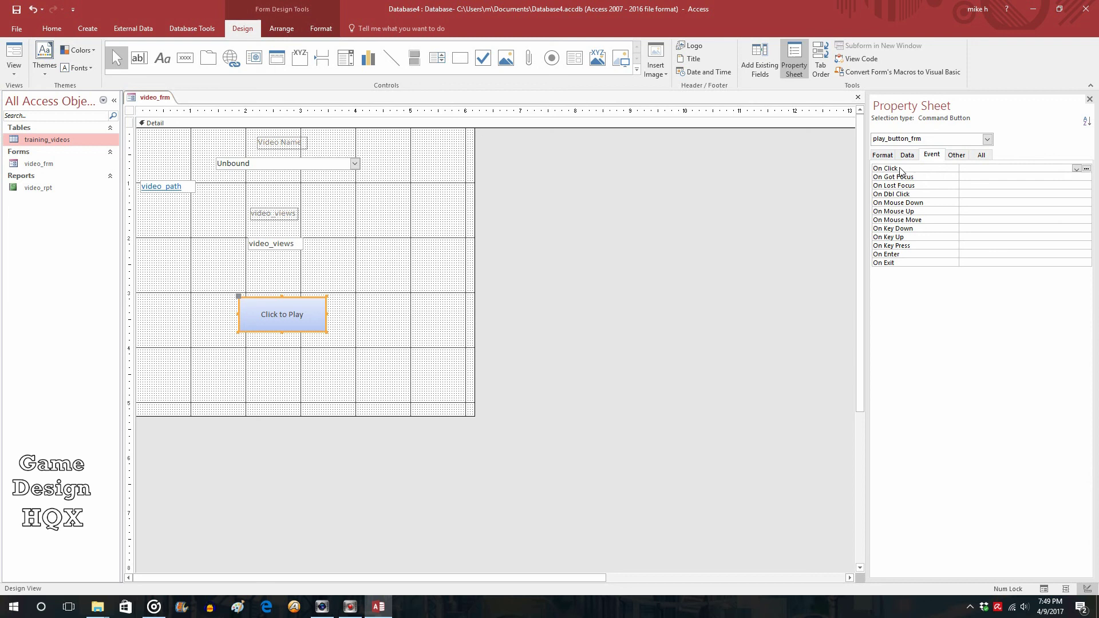
click(1087, 168)
click(506, 183)
double_click(506, 184)
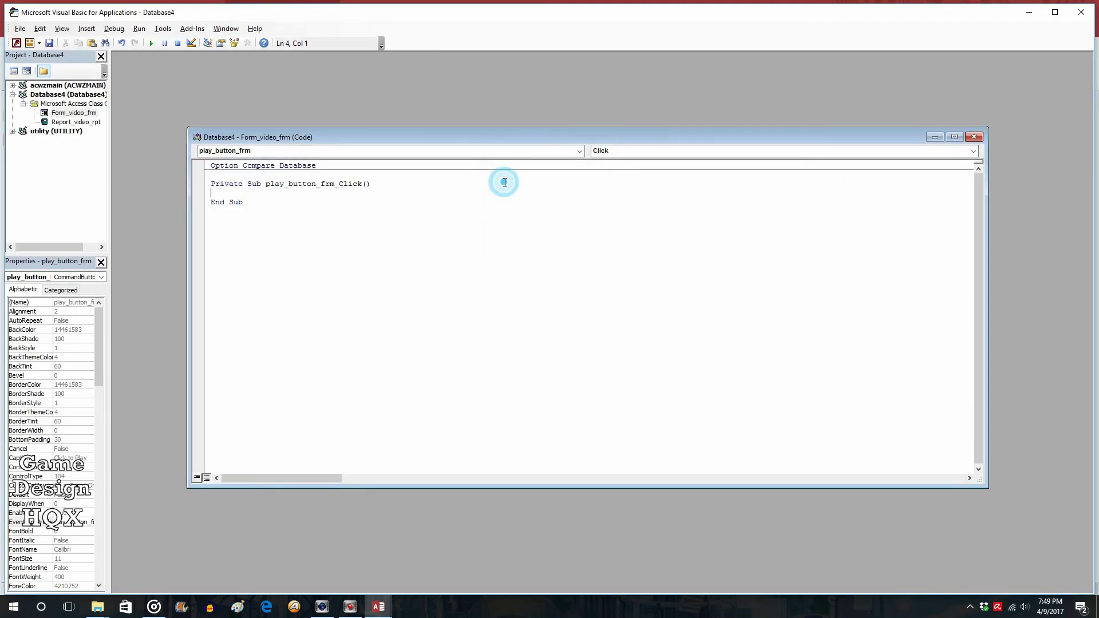
Copy the FollowHyperlink line from video_rpt's code into play_button_frm_Click, then close the editor
double_click(64, 122)
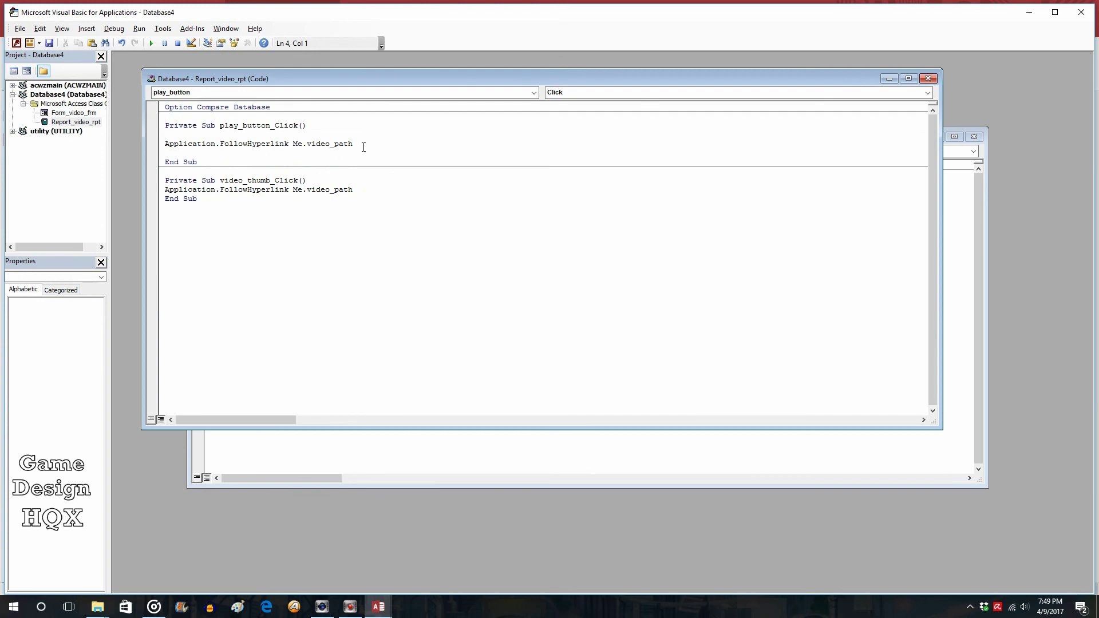
drag(357, 144, 160, 147)
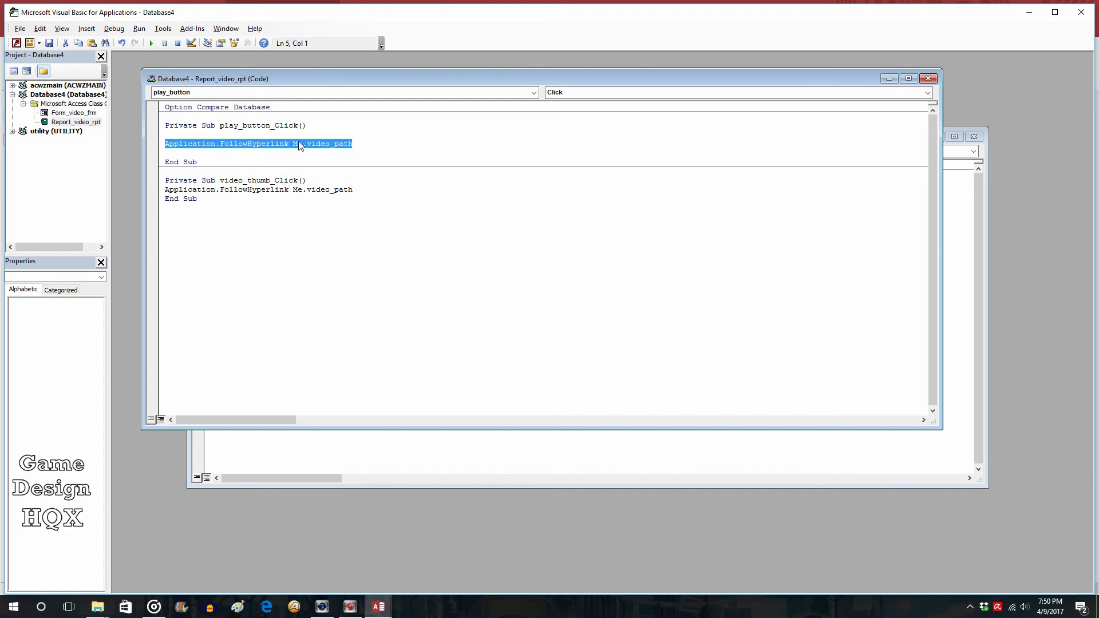
right_click(335, 148)
click(348, 160)
click(984, 194)
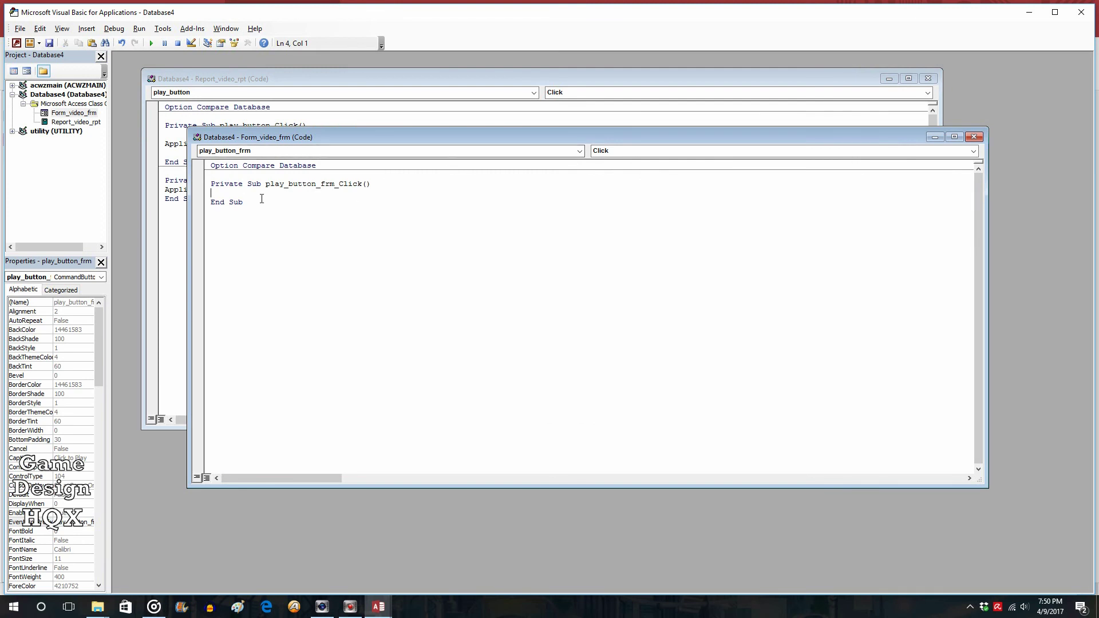
key(Return)
key(Return)
key(ctrl+v)
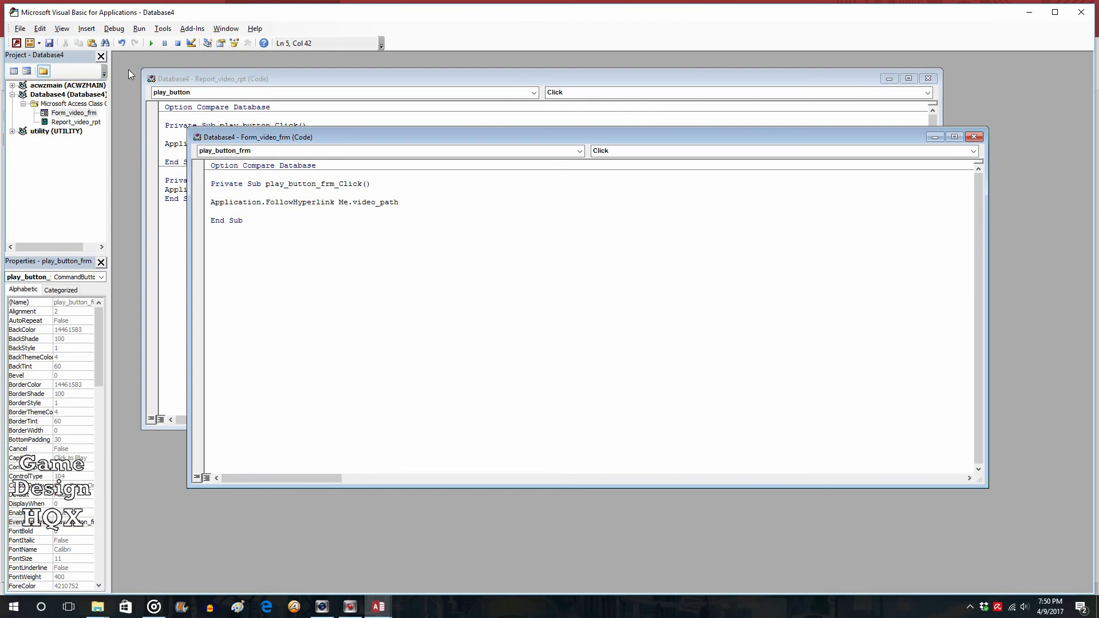
click(1081, 12)
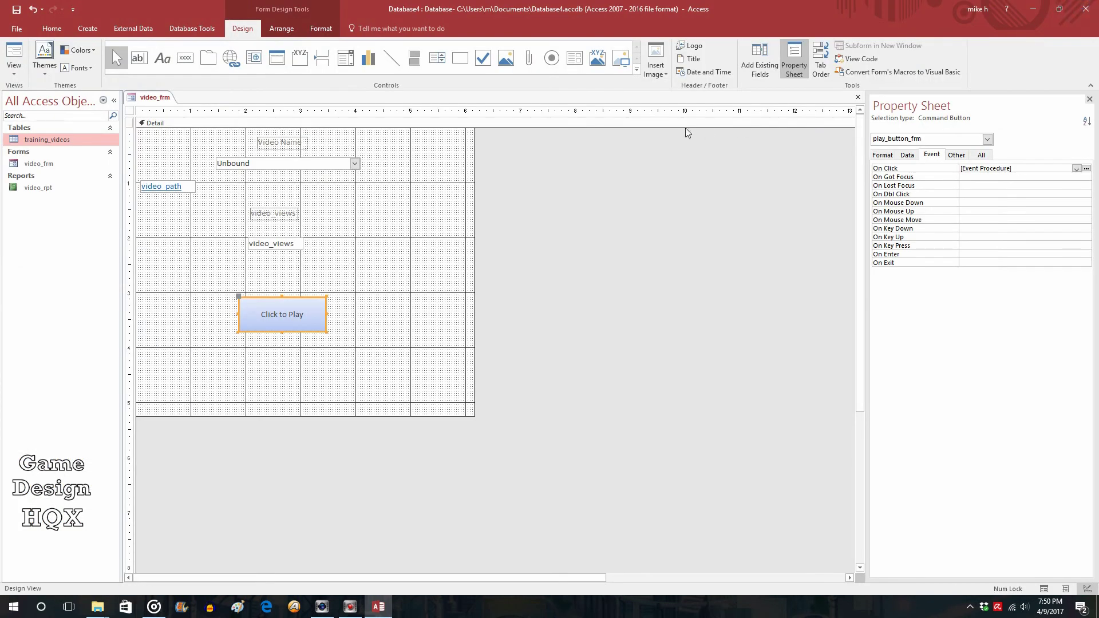
Save the form and, in Form View, play Dig Dug 01 with Click to Play
click(14, 10)
click(14, 57)
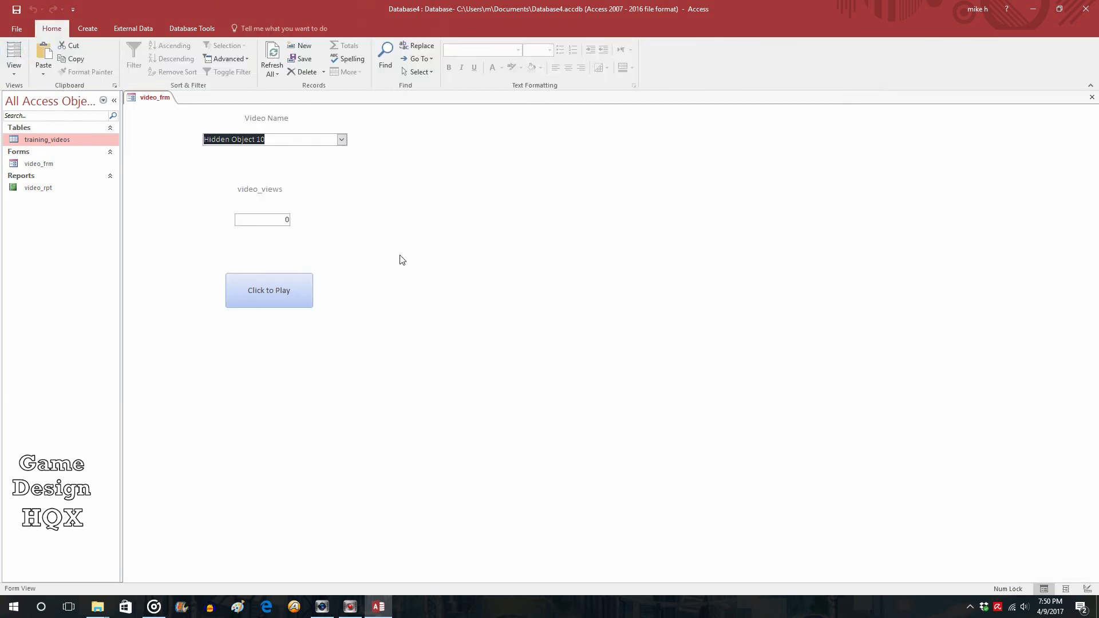
click(341, 139)
click(320, 152)
click(280, 295)
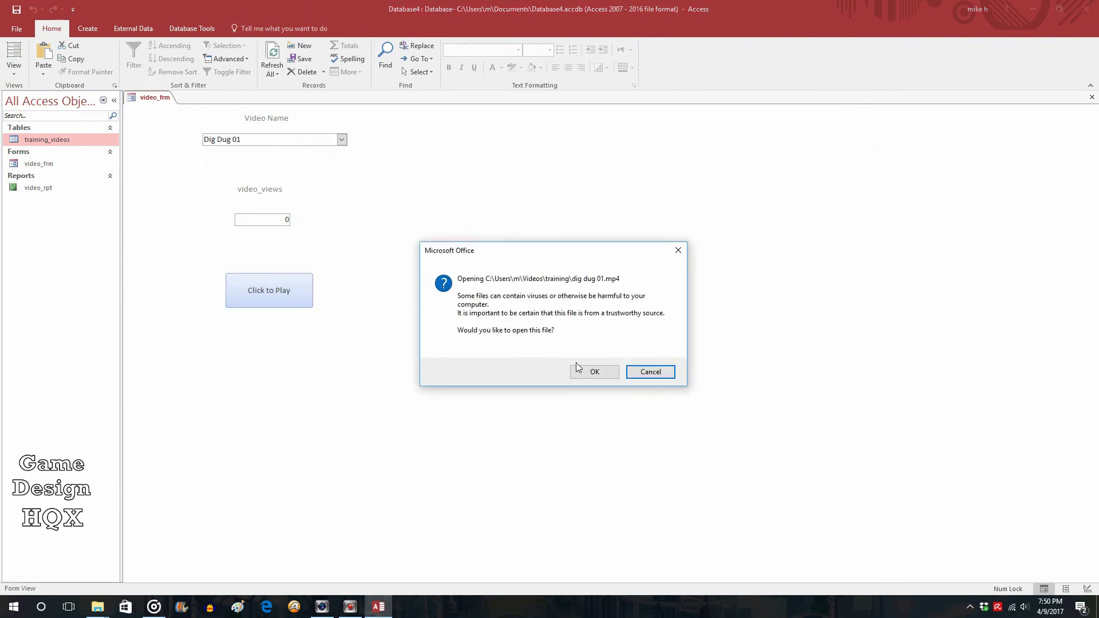
click(581, 371)
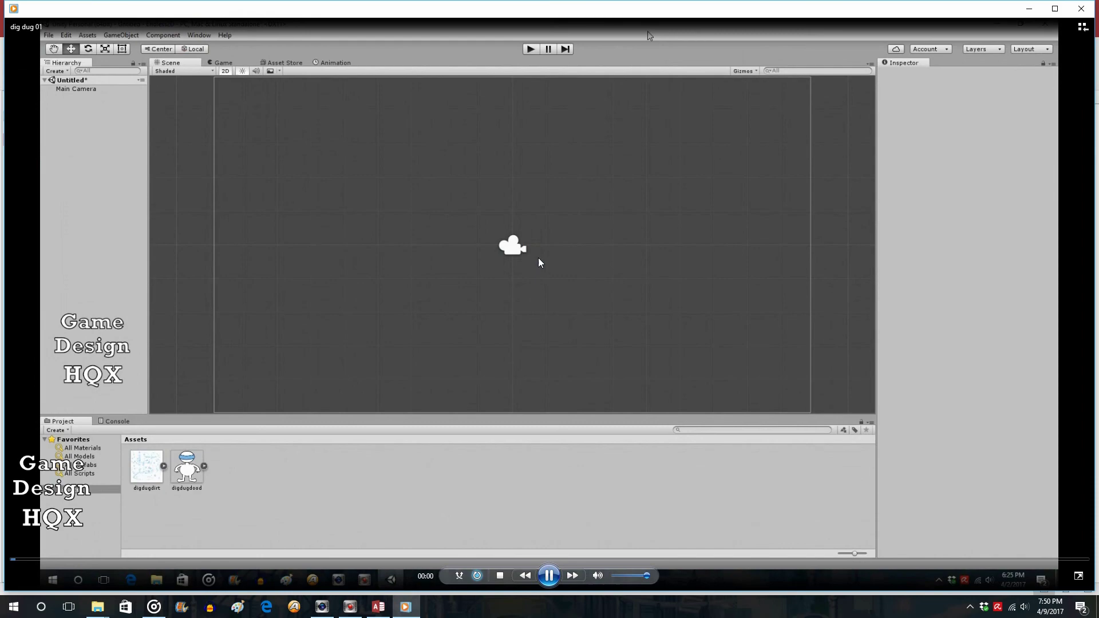
click(1081, 8)
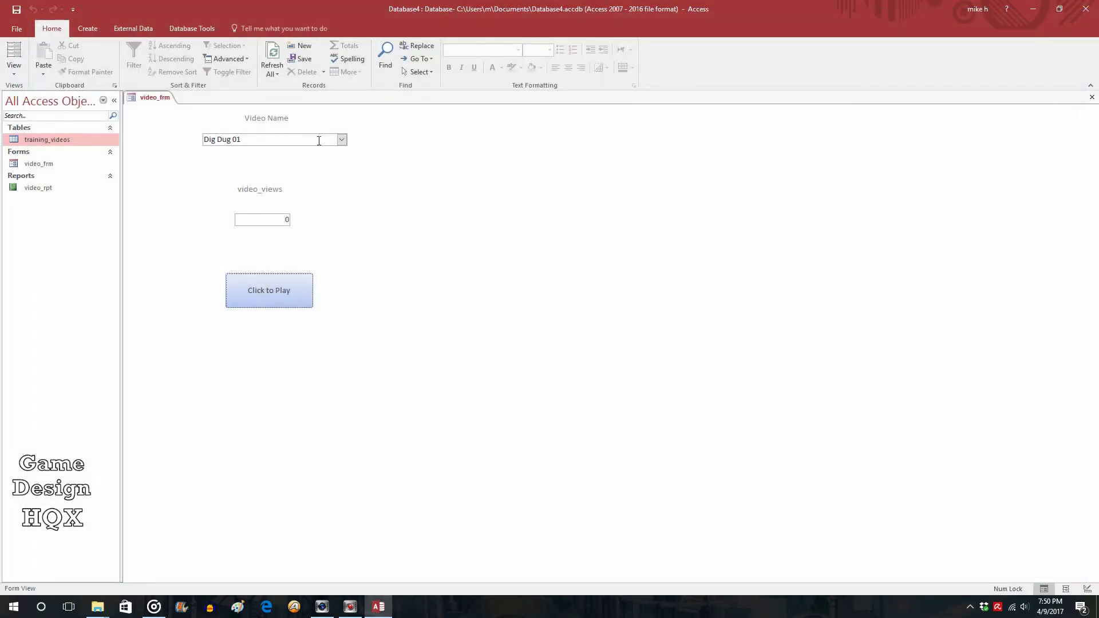
Choose Hidden Object 10 in the Video Name list, play it, then close the player
click(342, 140)
click(327, 164)
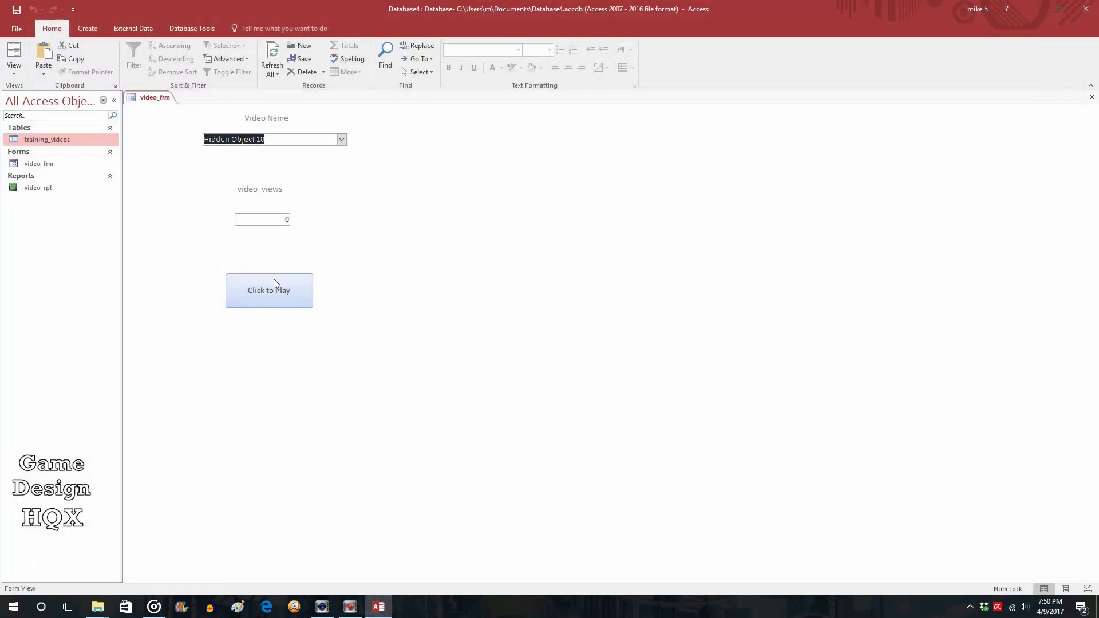
click(264, 298)
click(579, 375)
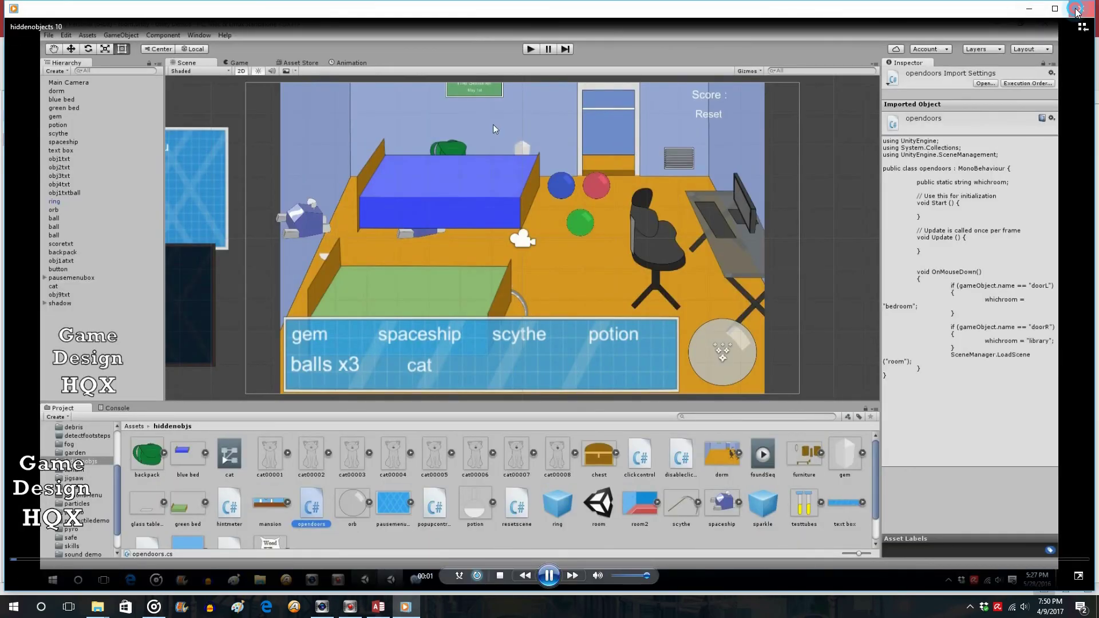
click(1076, 9)
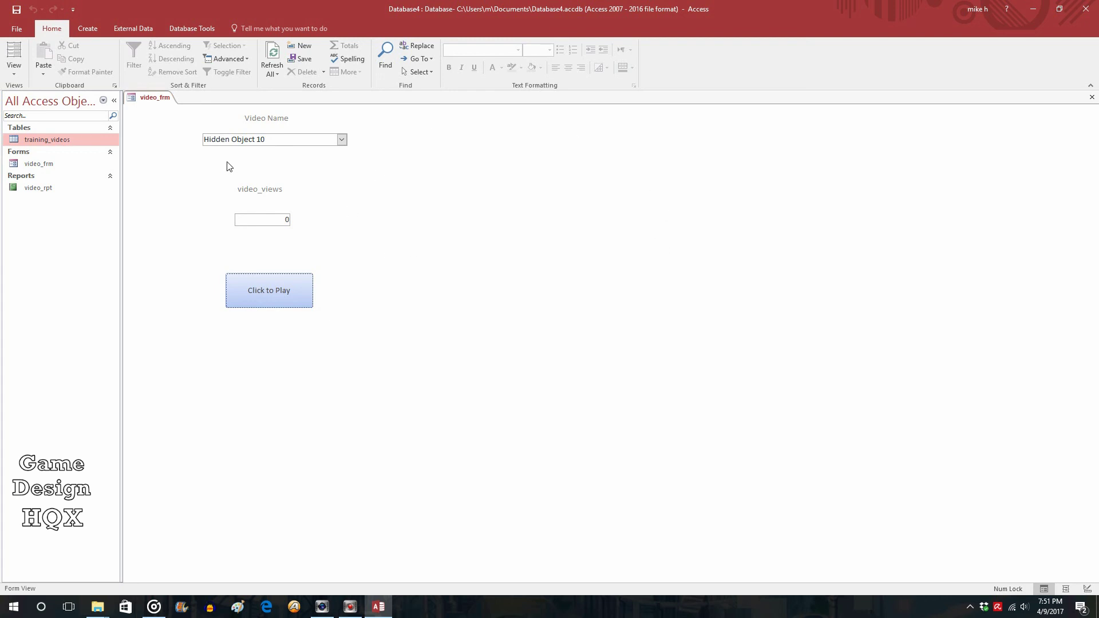
Try Click to Play again on Hidden Object 10, then switch video_frm to Design View
click(265, 292)
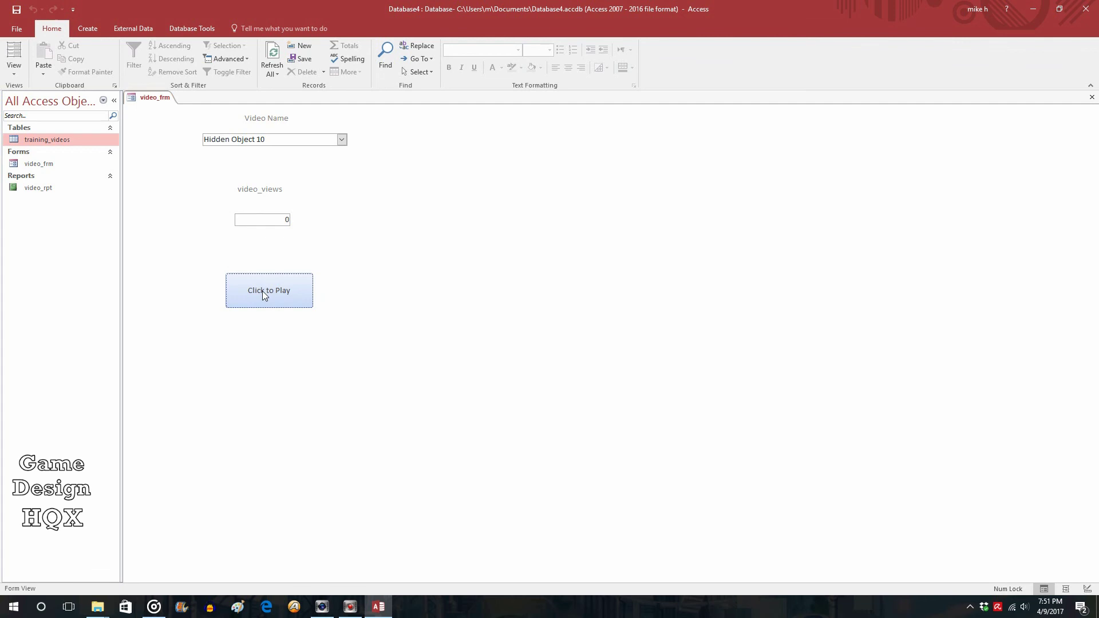
click(15, 68)
click(36, 141)
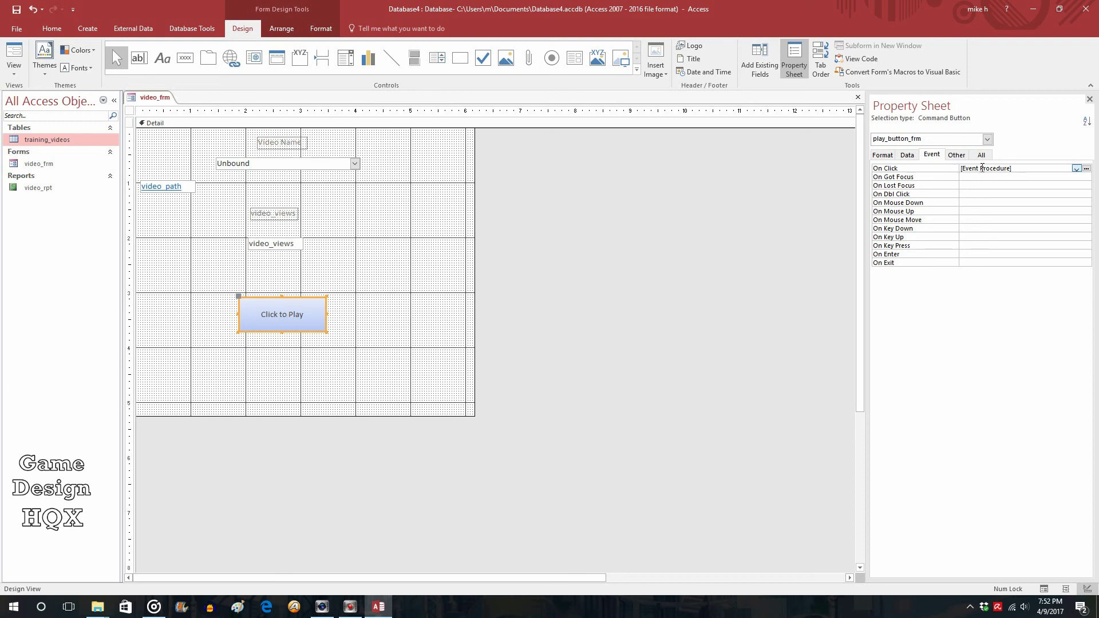
Add 'Me.video_views = Me.video_views + 1' above the FollowHyperlink line, then close the editor
click(1086, 168)
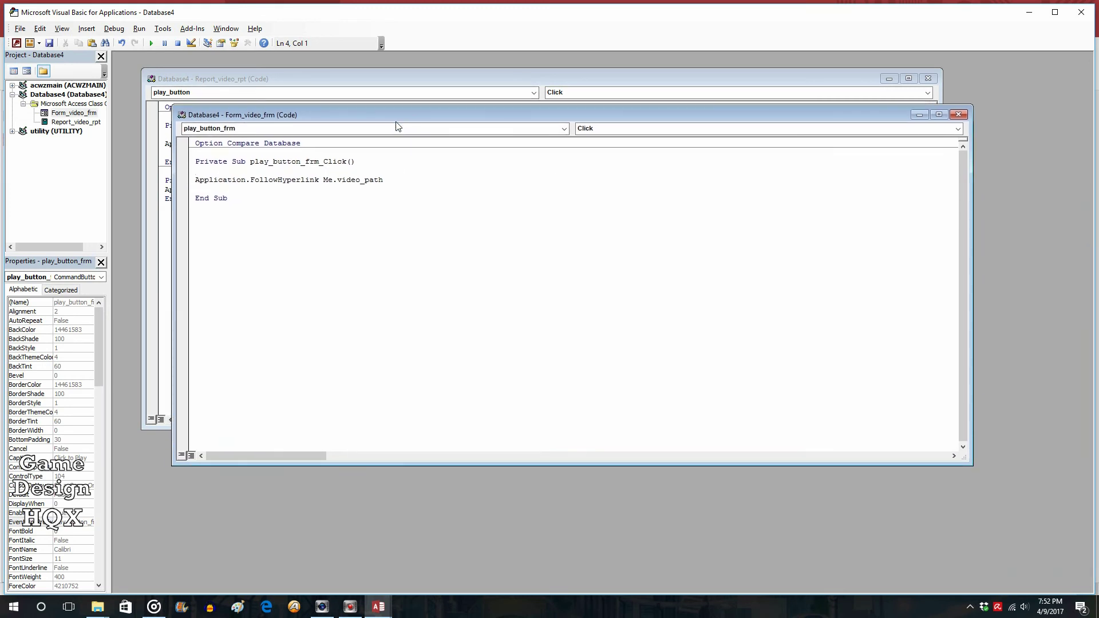
text(me.)
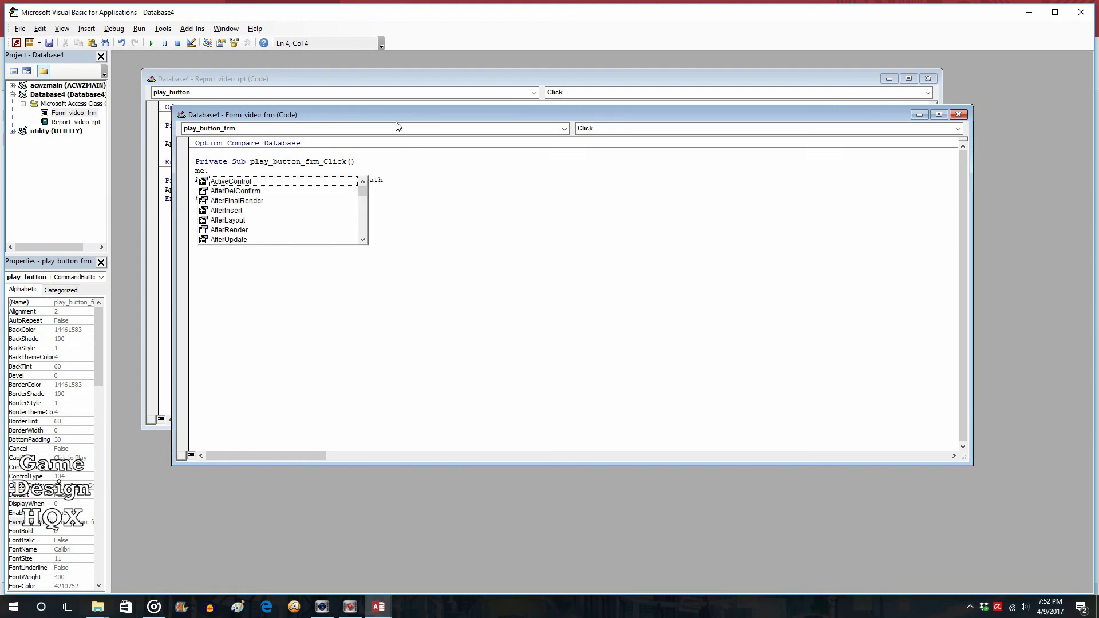
text(vid)
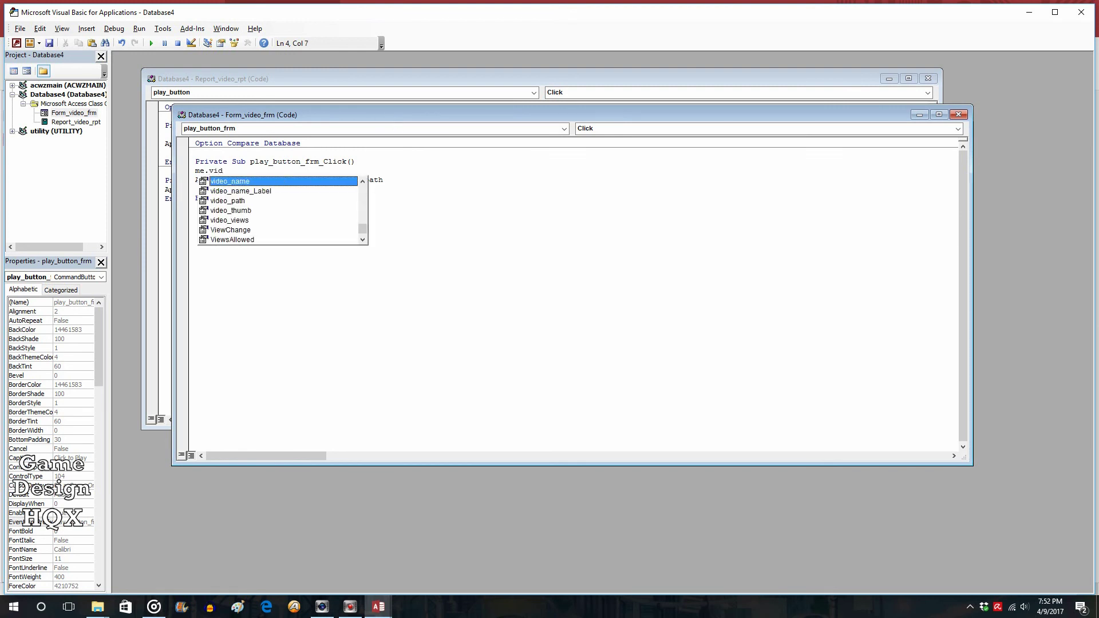
double_click(229, 221)
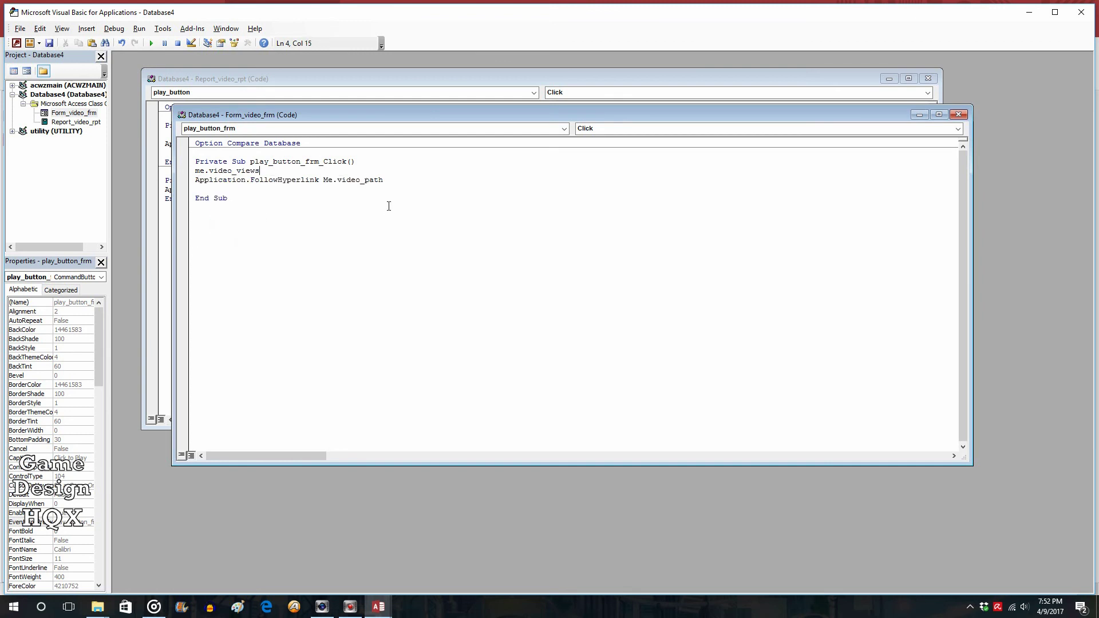
text(= me.)
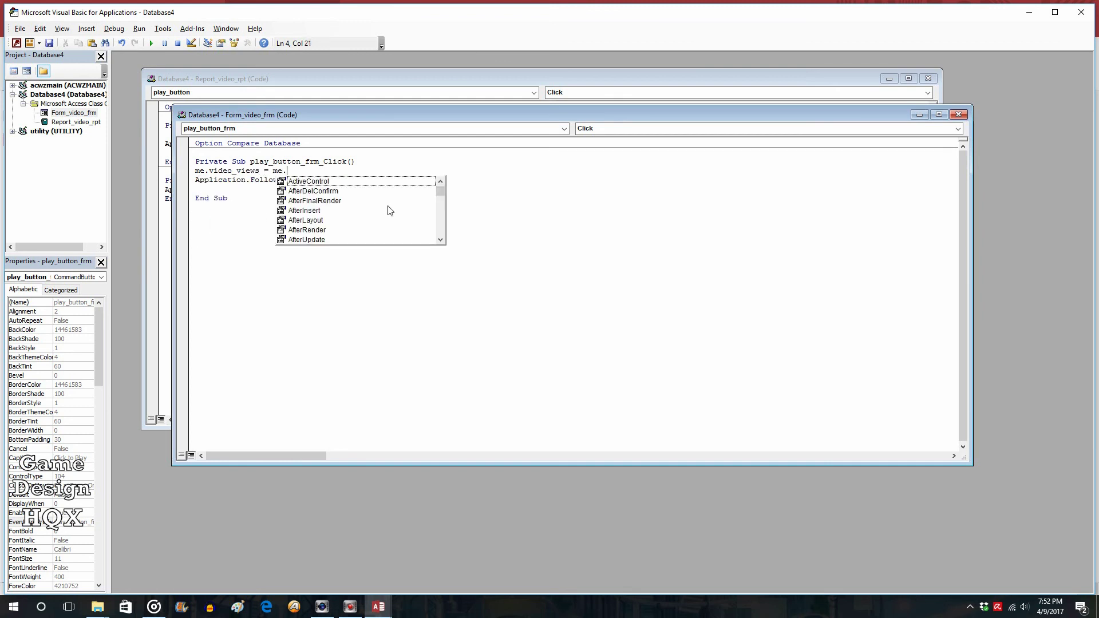
text(vi)
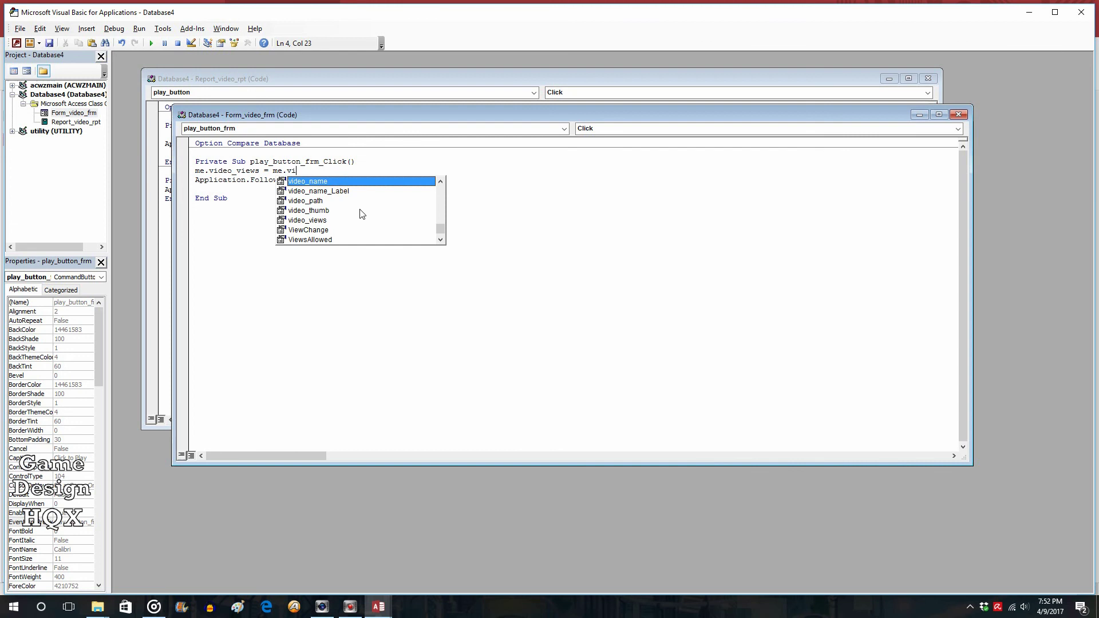
double_click(320, 220)
text(+1)
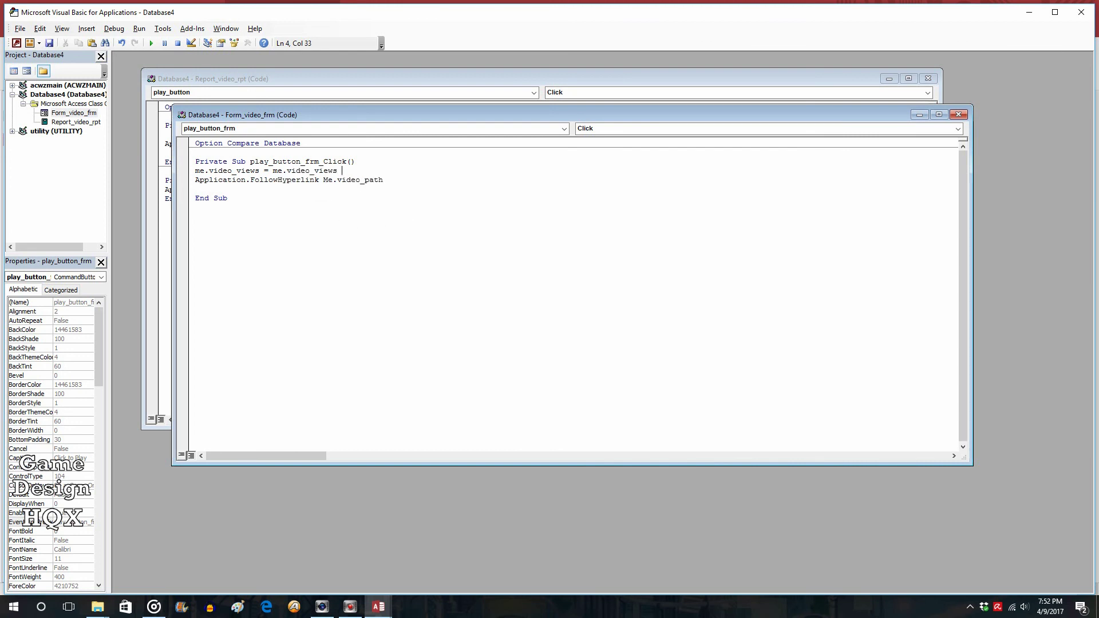
key(Return)
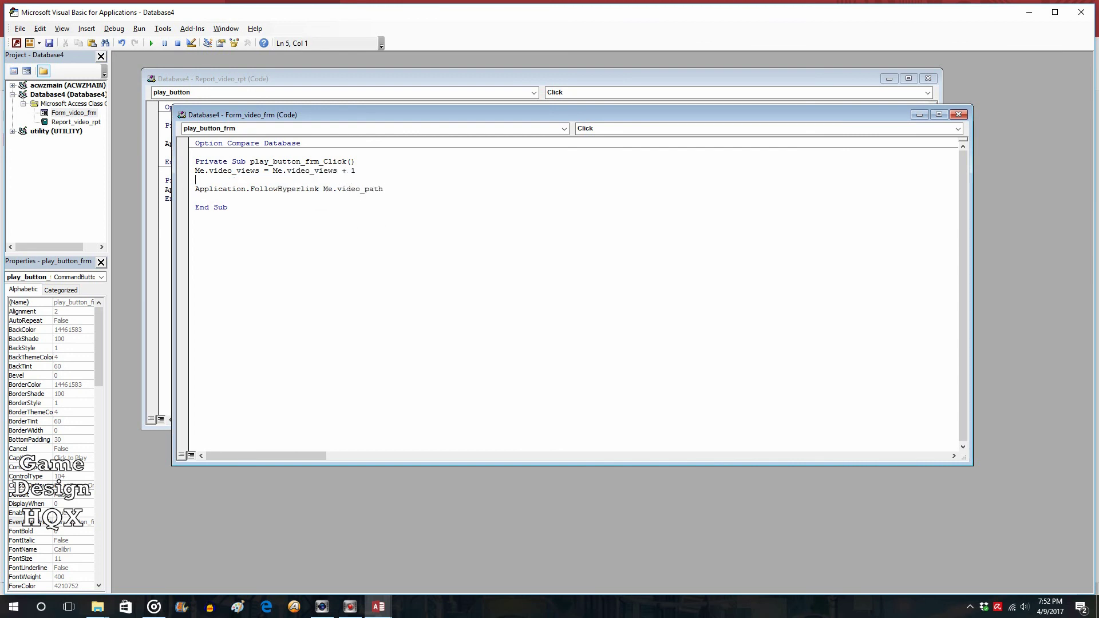
click(369, 158)
key(Return)
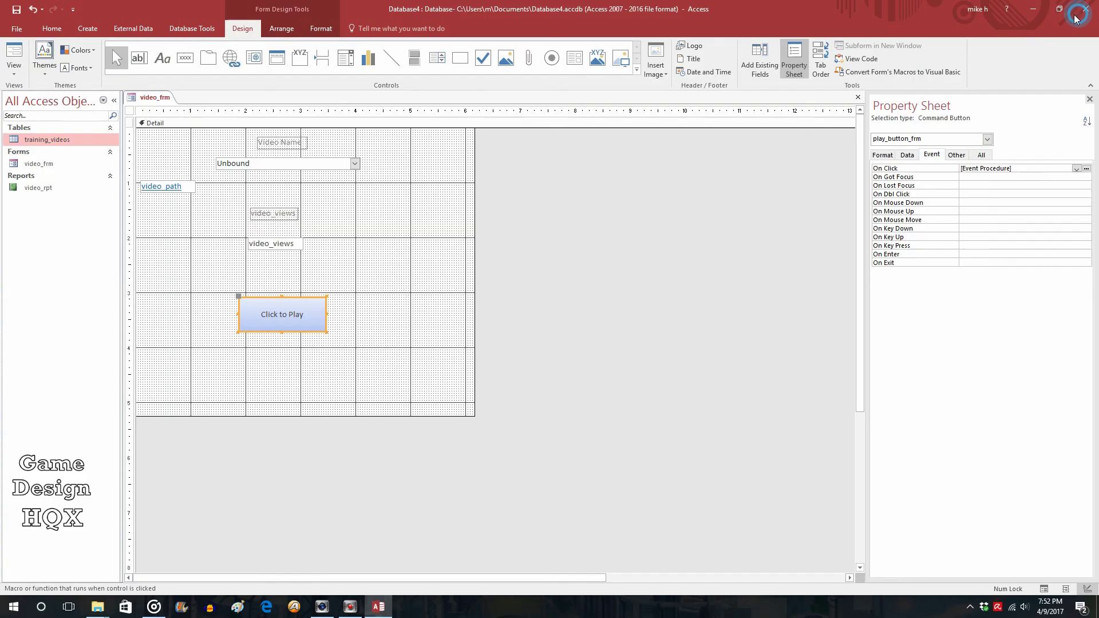
click(1081, 12)
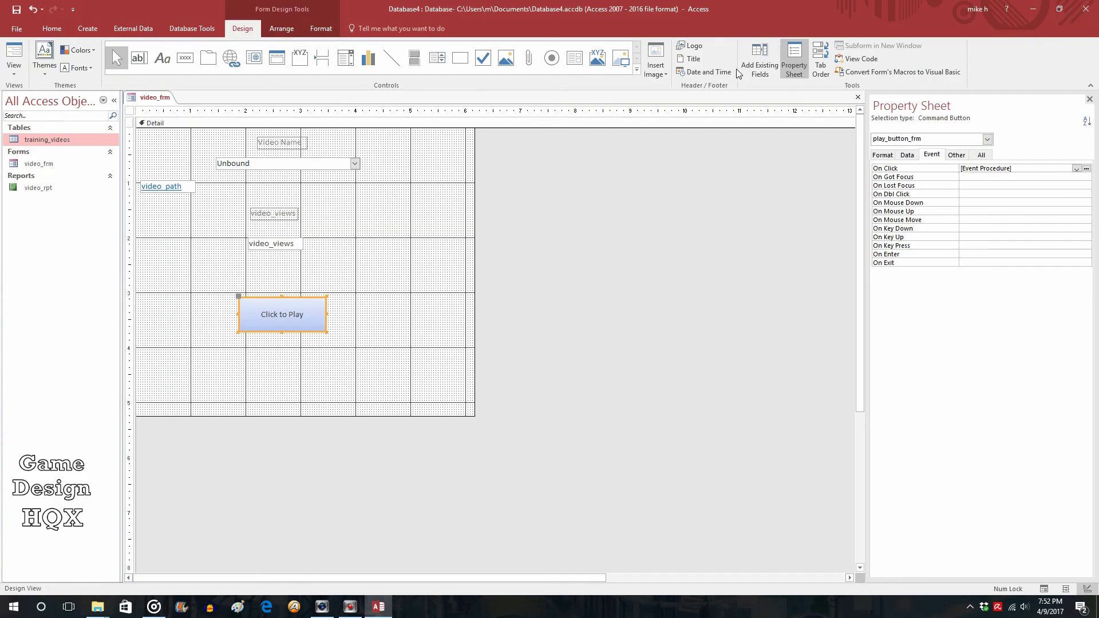
In Form View, play Dig Dug 01 to raise its views to 1, then close video_frm
click(14, 60)
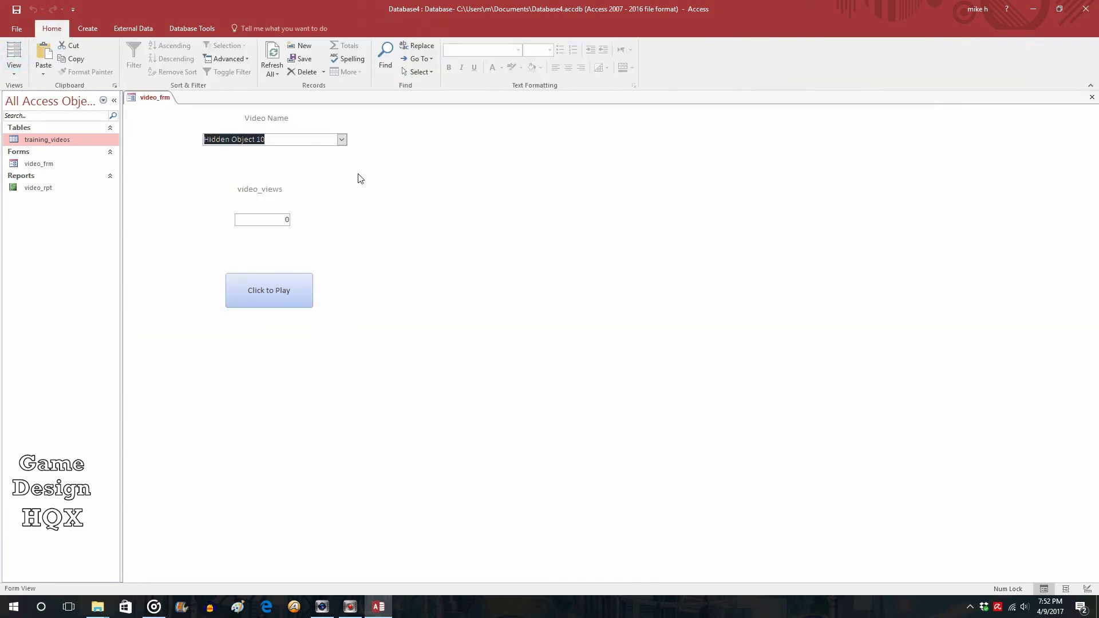
click(342, 139)
click(321, 154)
click(272, 294)
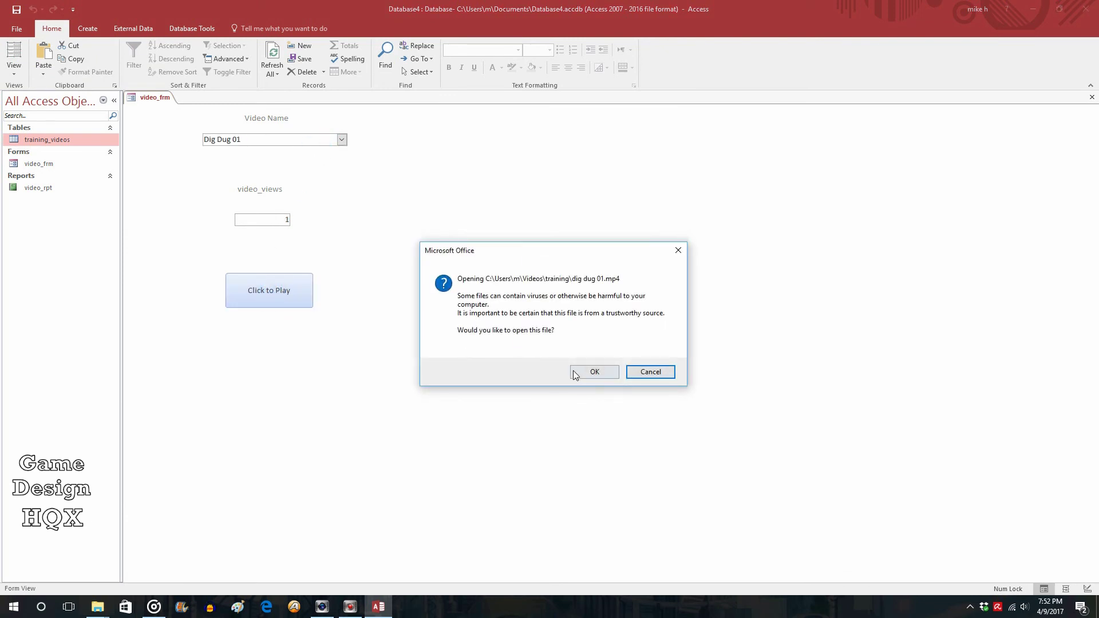
click(595, 372)
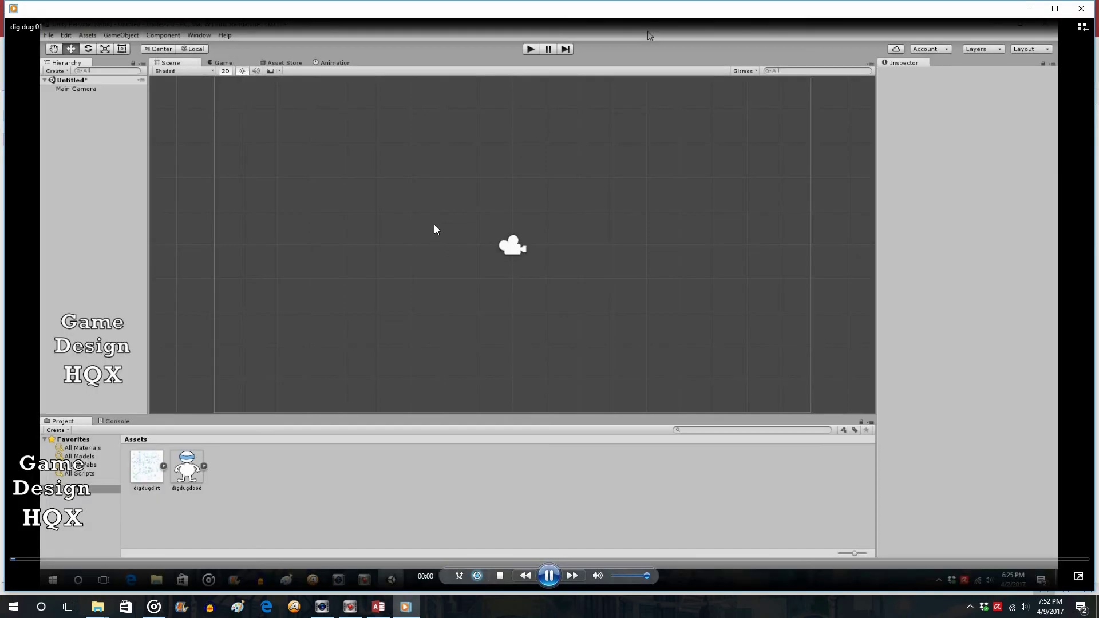
click(1081, 8)
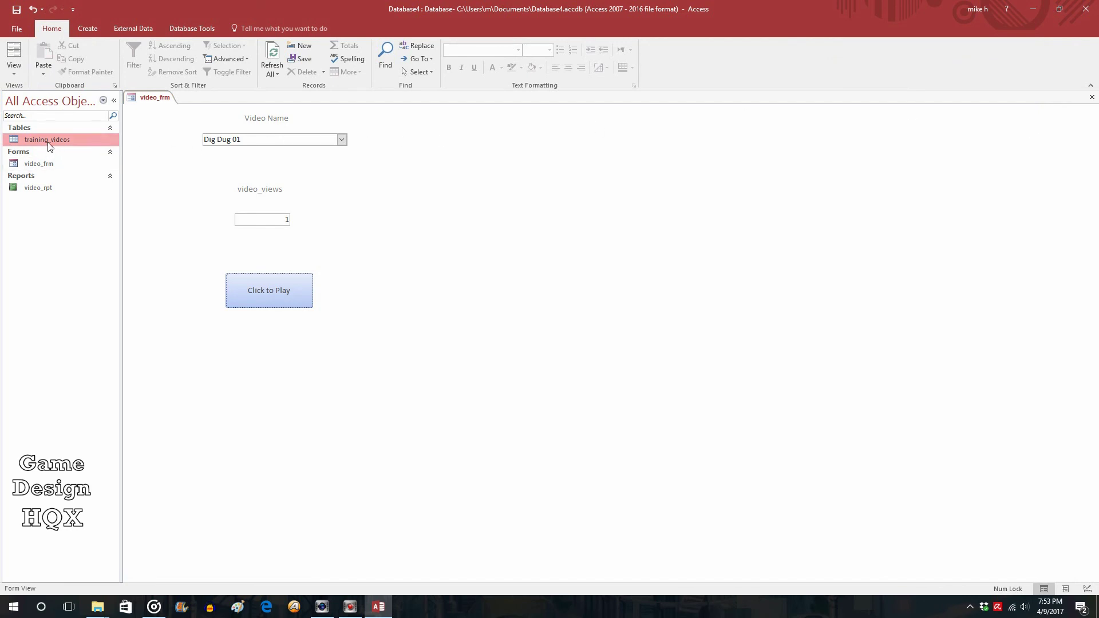
click(1092, 97)
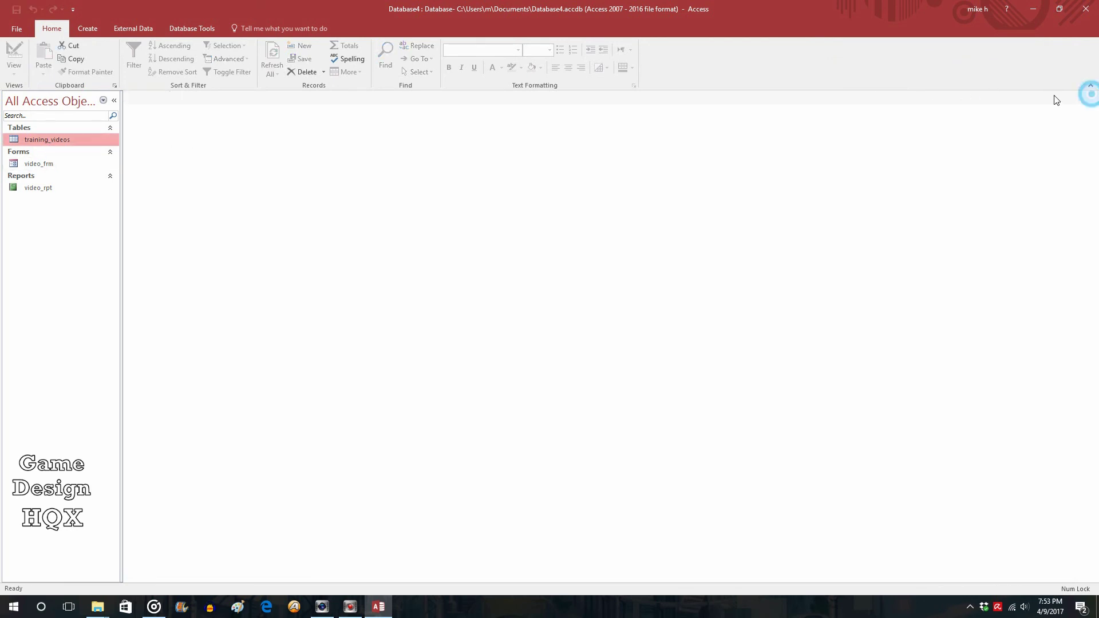
Open the training_videos table in Datasheet View to check Dig Dug 01's view count
double_click(56, 139)
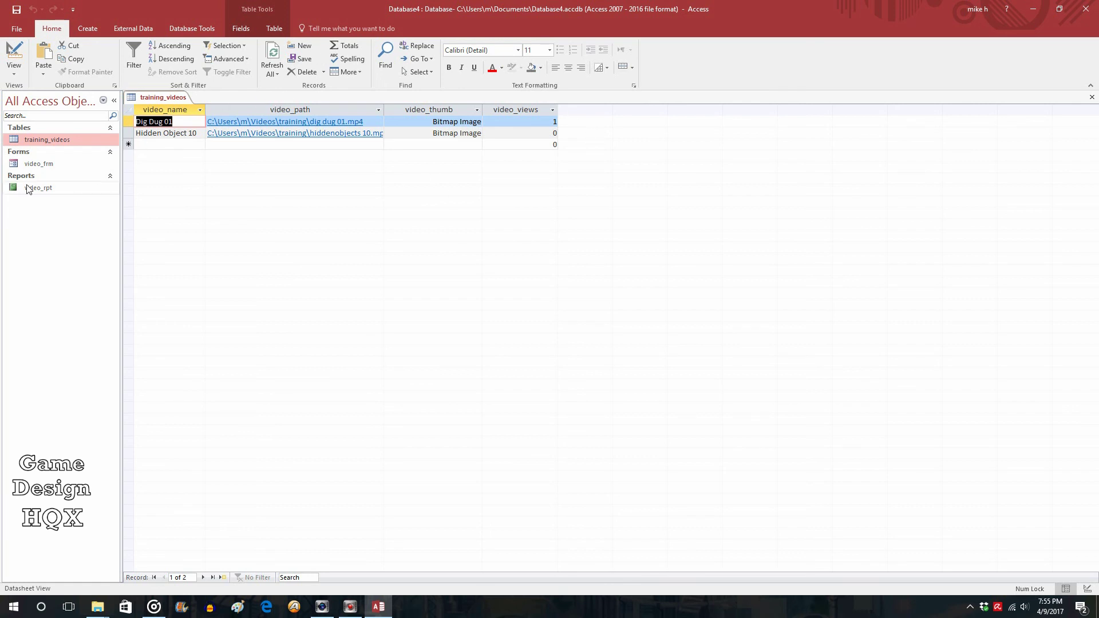
Open video_frm in Form View alongside the training_videos table
double_click(46, 164)
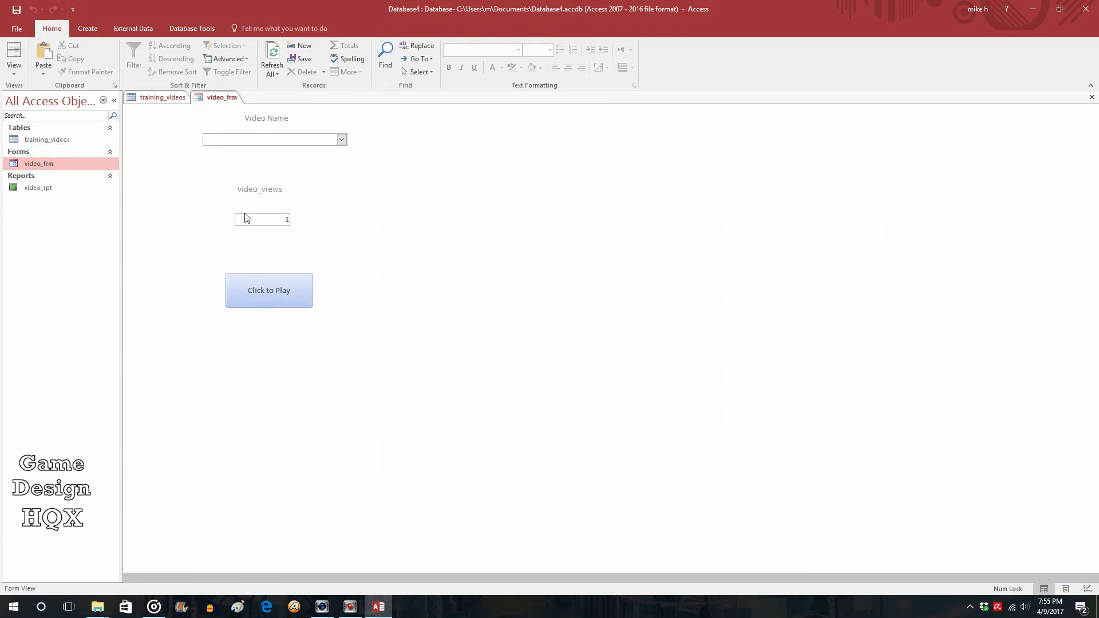